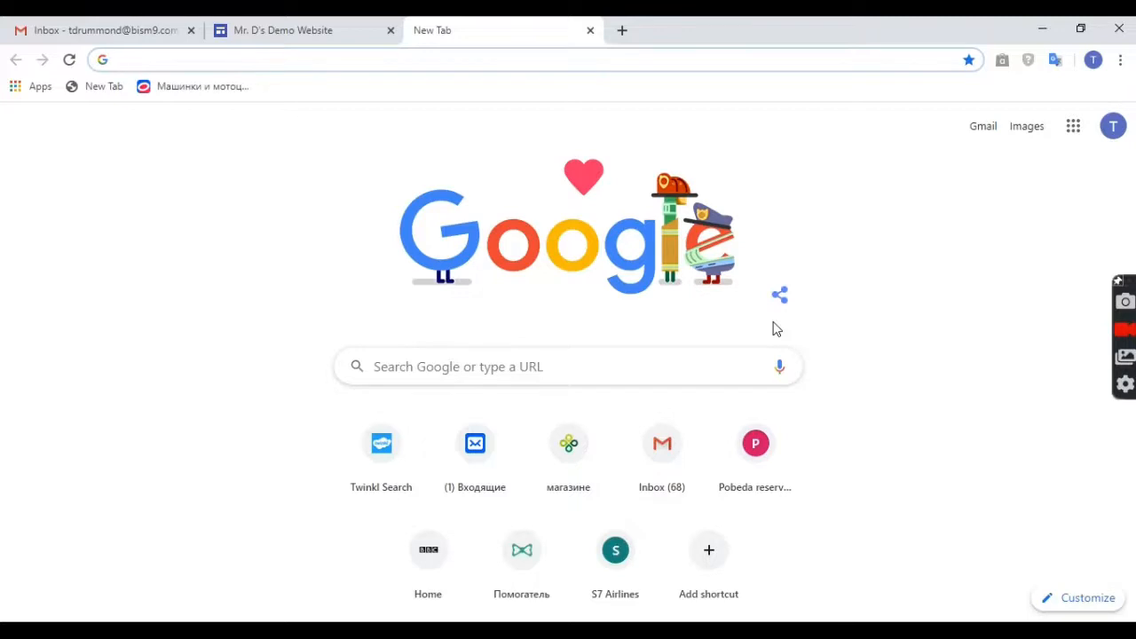
Open the Year 6 site for editing from the new version of Google Sites.
click(1076, 127)
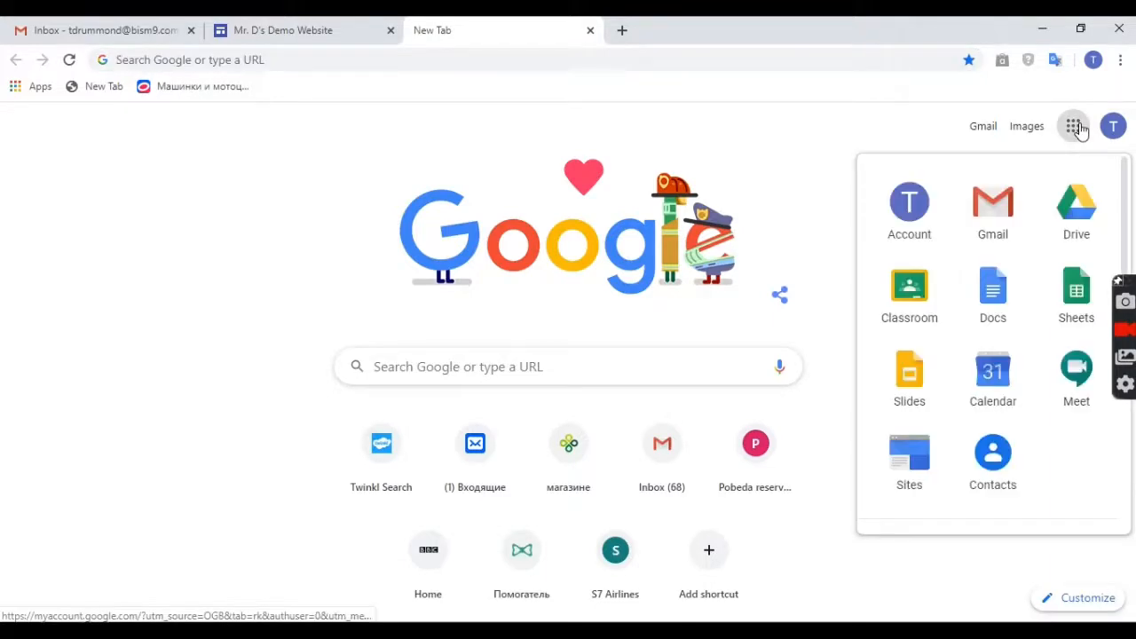
click(919, 453)
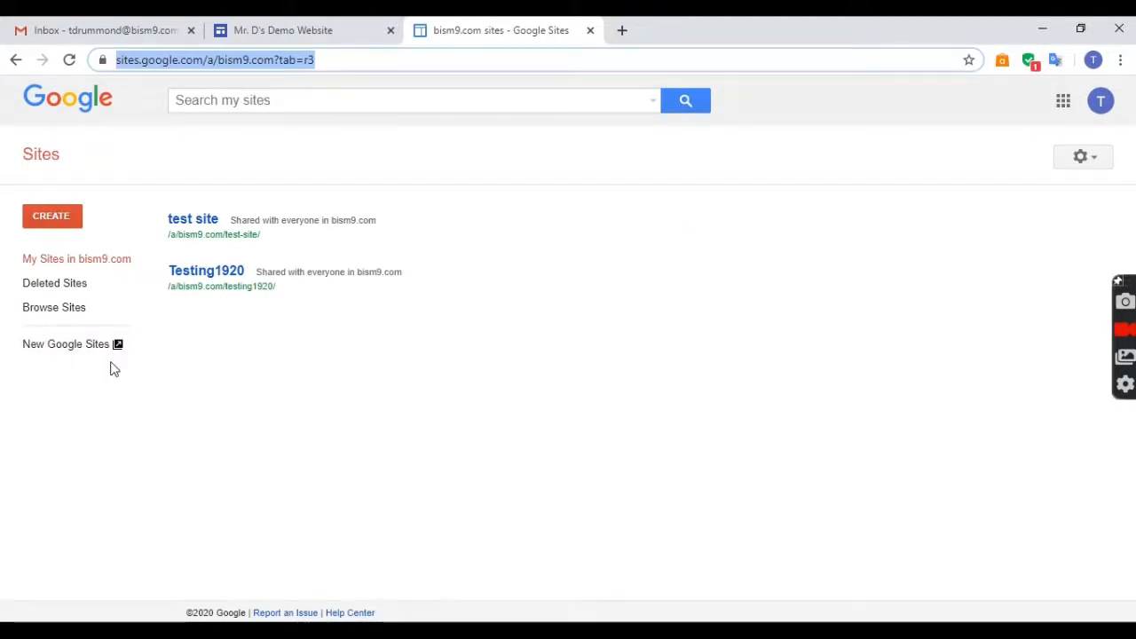
click(84, 349)
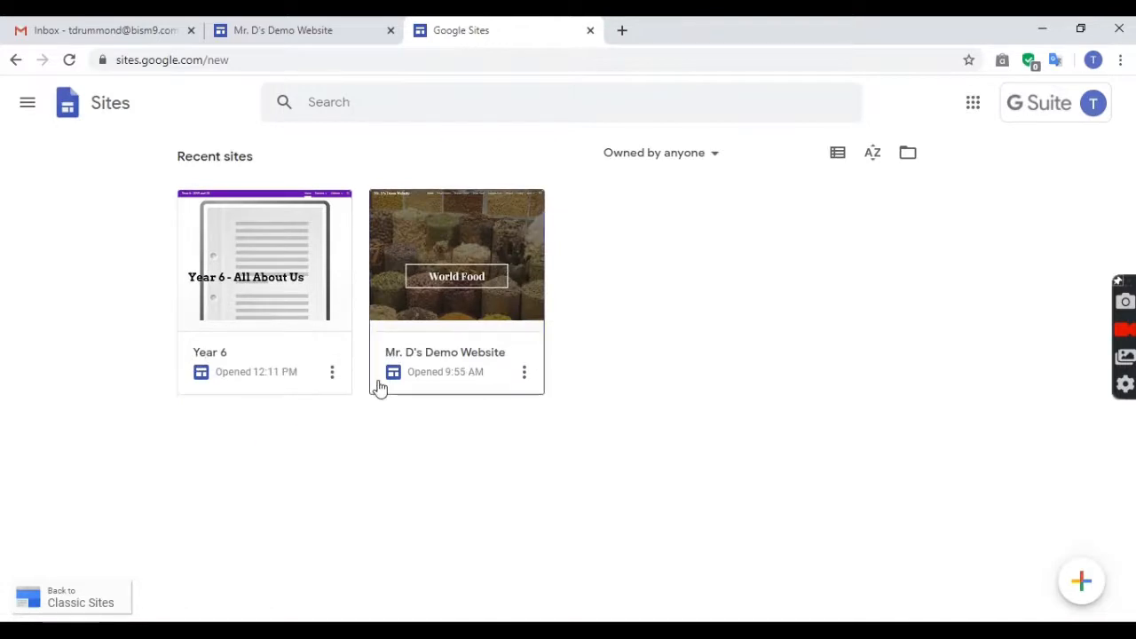
click(225, 358)
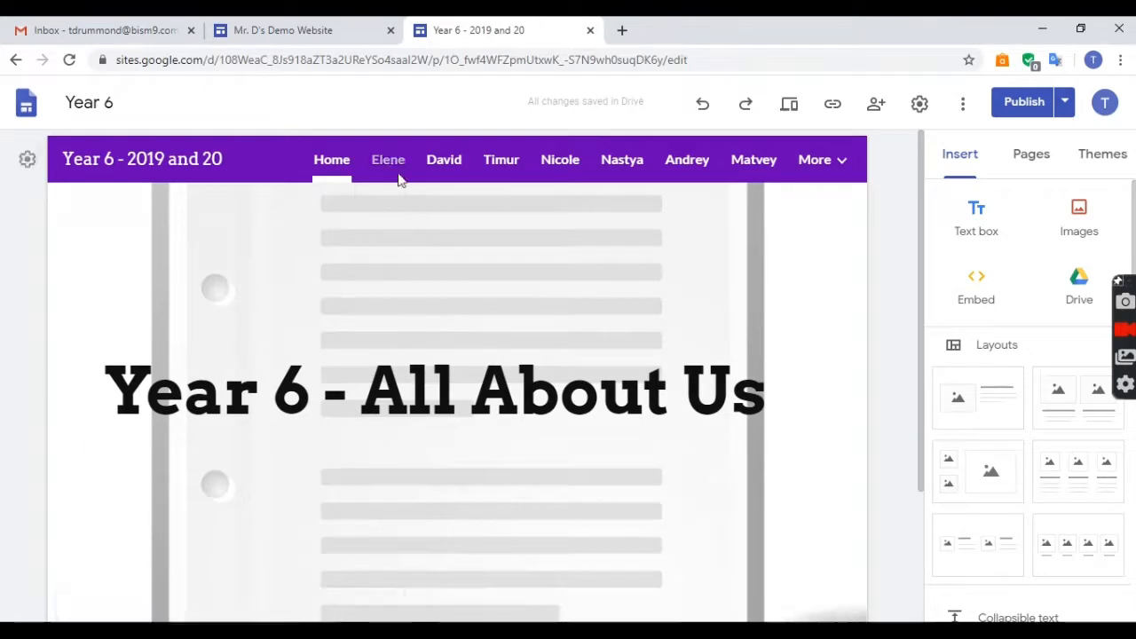
Examine the site's navigation, including its overflow pages and one pupil's page, and return to the Home page.
click(834, 160)
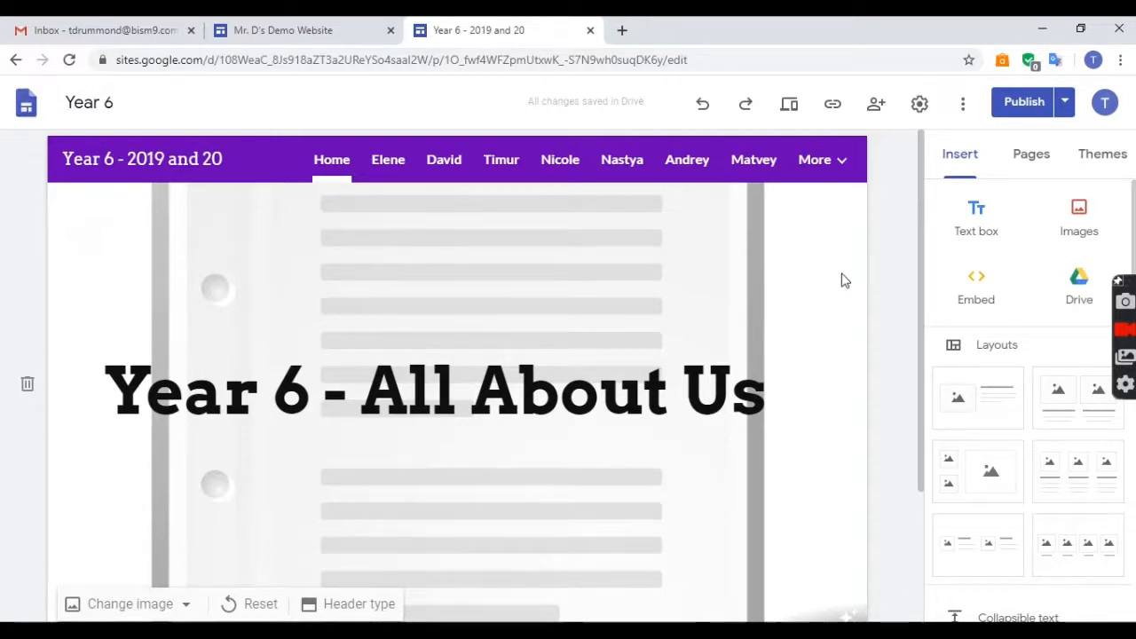
click(400, 162)
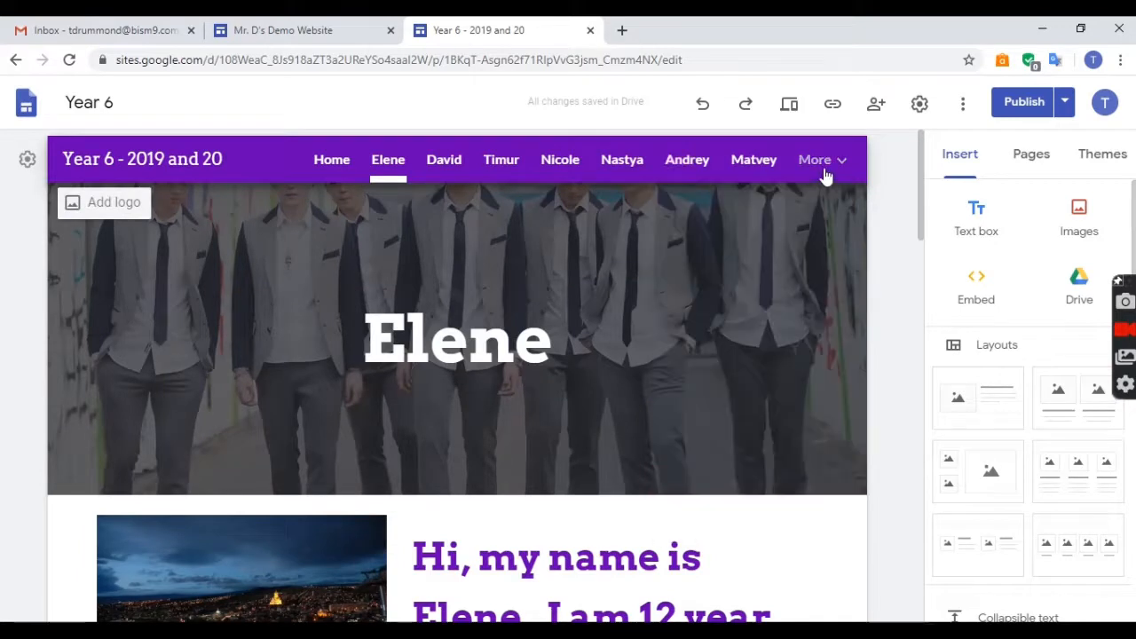
click(843, 169)
click(327, 161)
Add a new page named "Children" to the site.
click(1040, 160)
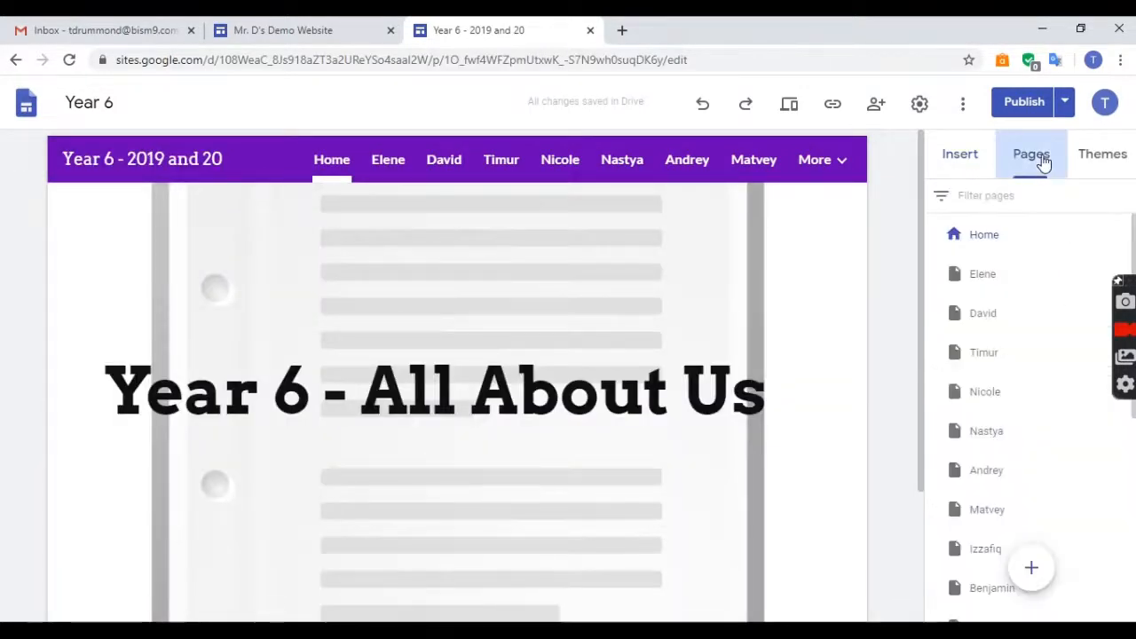
scroll(1022, 391, down, 5)
scroll(999, 311, up, 2)
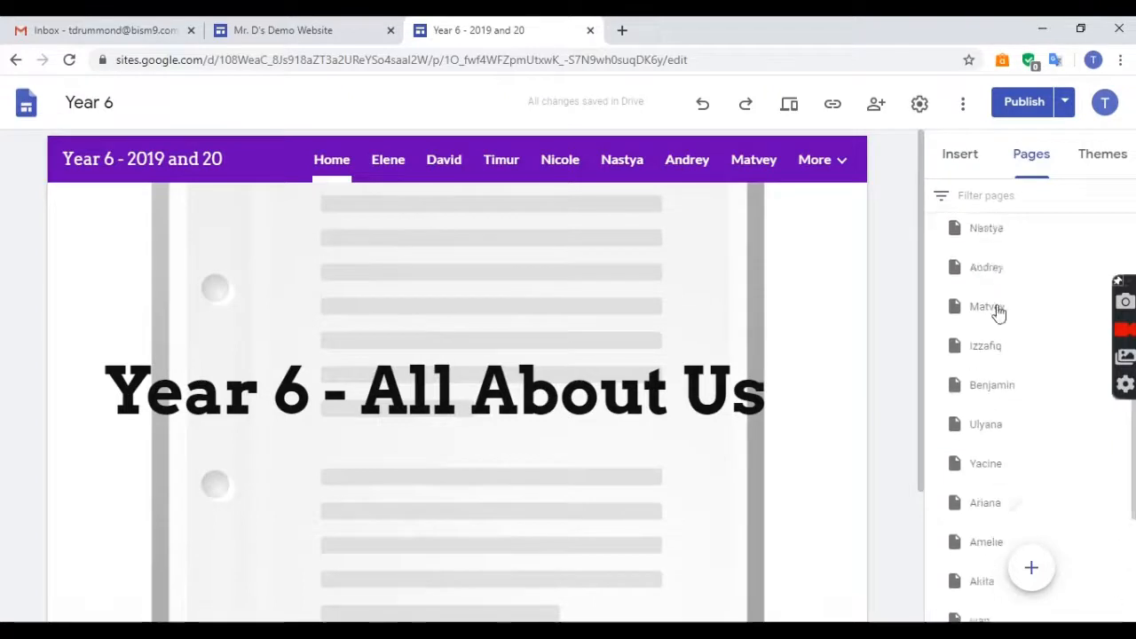
scroll(1022, 444, down, 3)
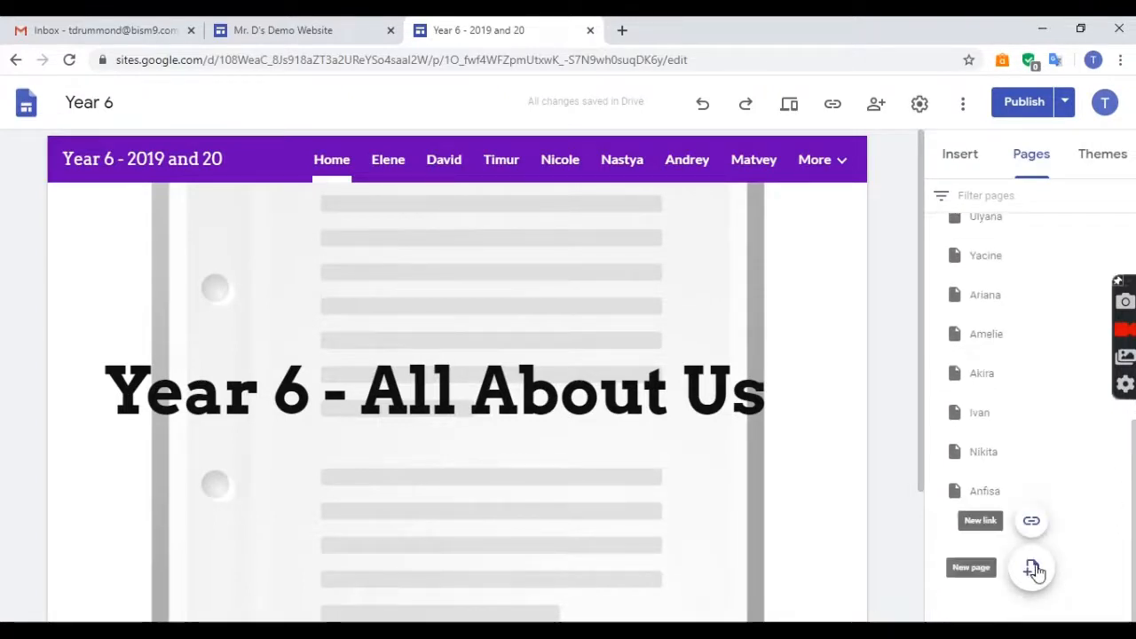
click(1034, 570)
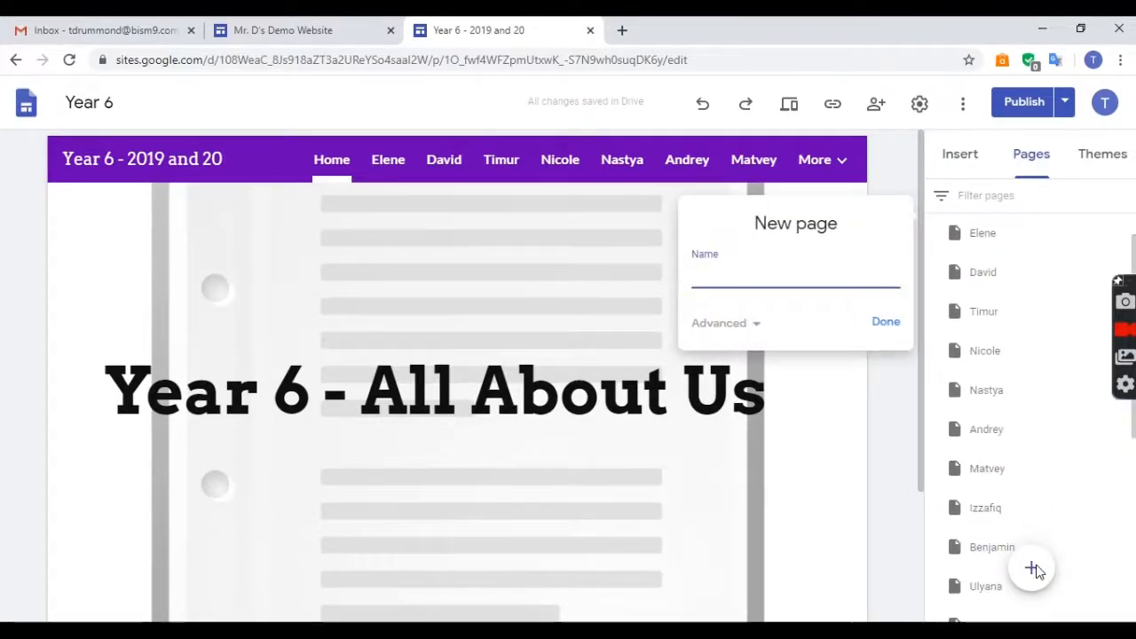
text(Children)
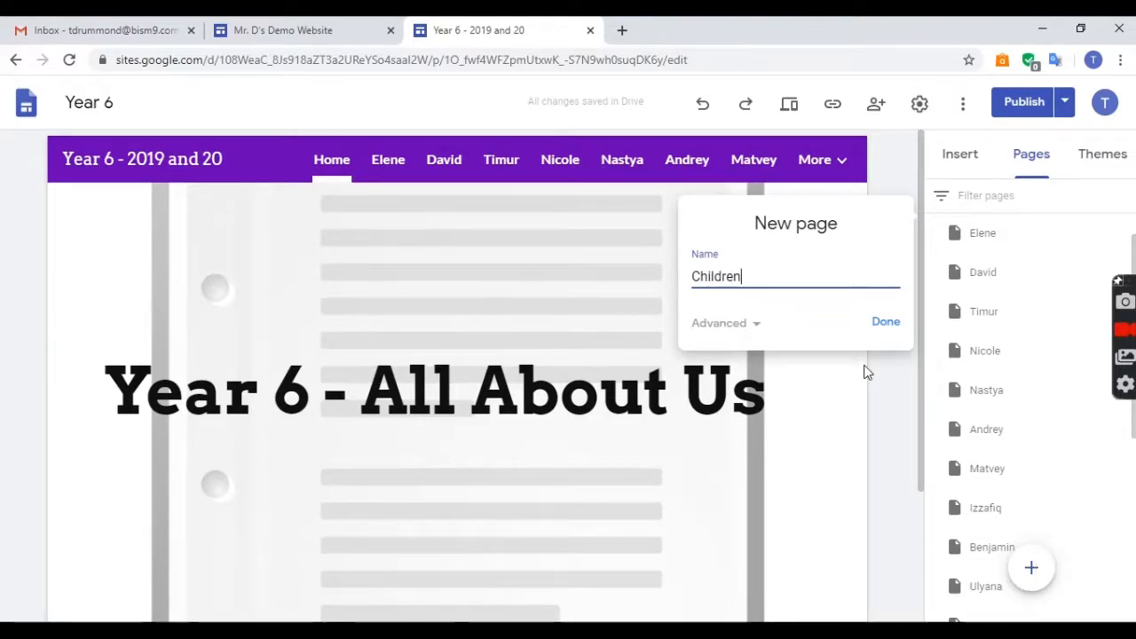
click(882, 323)
Nest the first five pupil pages as subpages of the Children page.
scroll(1021, 453, down, 1)
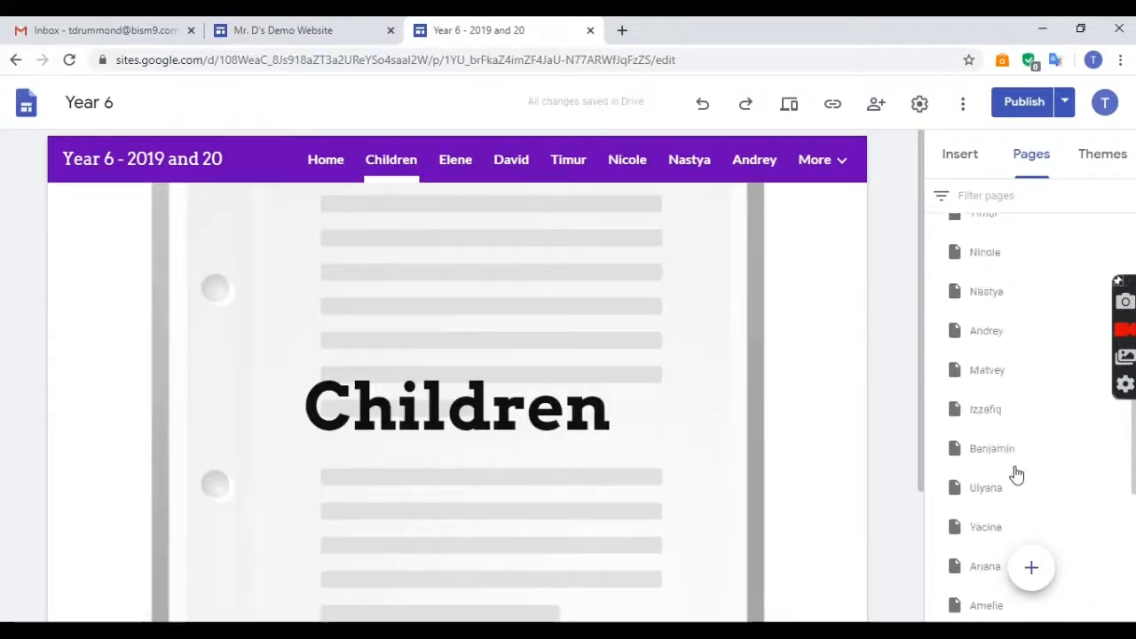
scroll(1017, 475, down, 3)
click(380, 417)
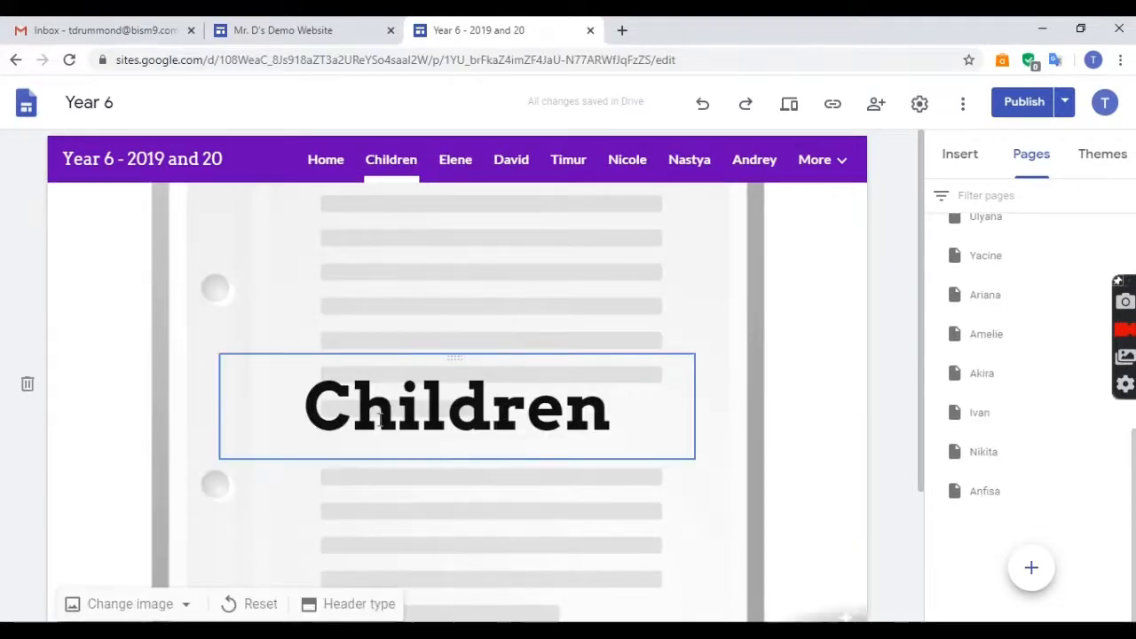
scroll(989, 477, up, 5)
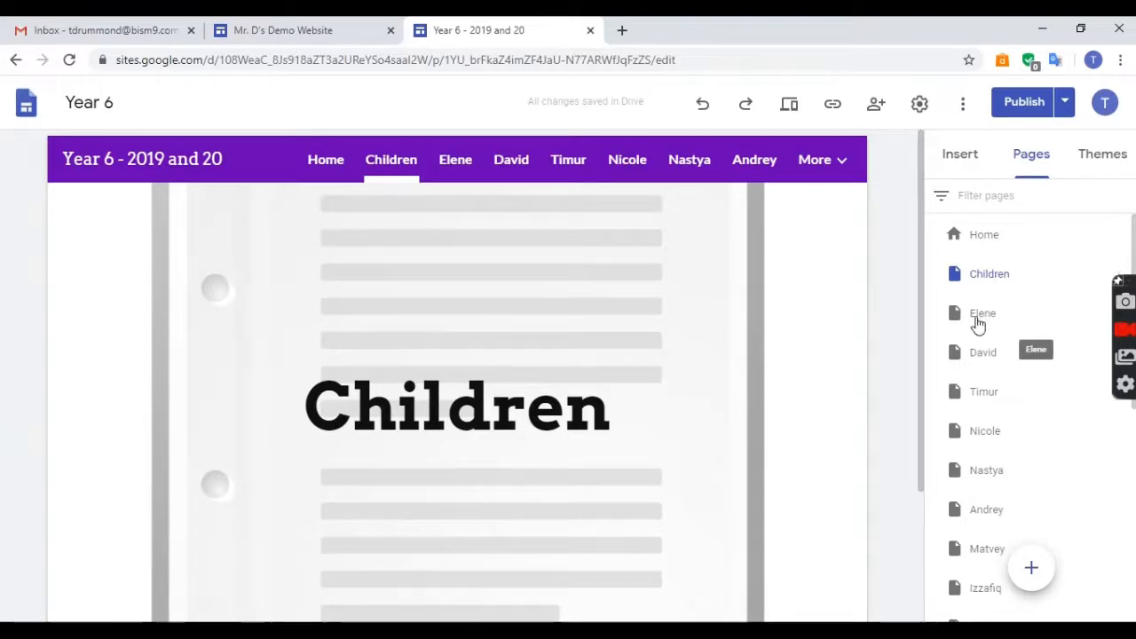
drag(978, 325, 998, 311)
mouse_move(989, 362)
mouse_down()
mouse_move(1011, 306)
mouse_move(1008, 271)
mouse_move(992, 355)
mouse_up()
drag(992, 395, 1010, 289)
drag(984, 478, 997, 337)
drag(989, 472, 979, 402)
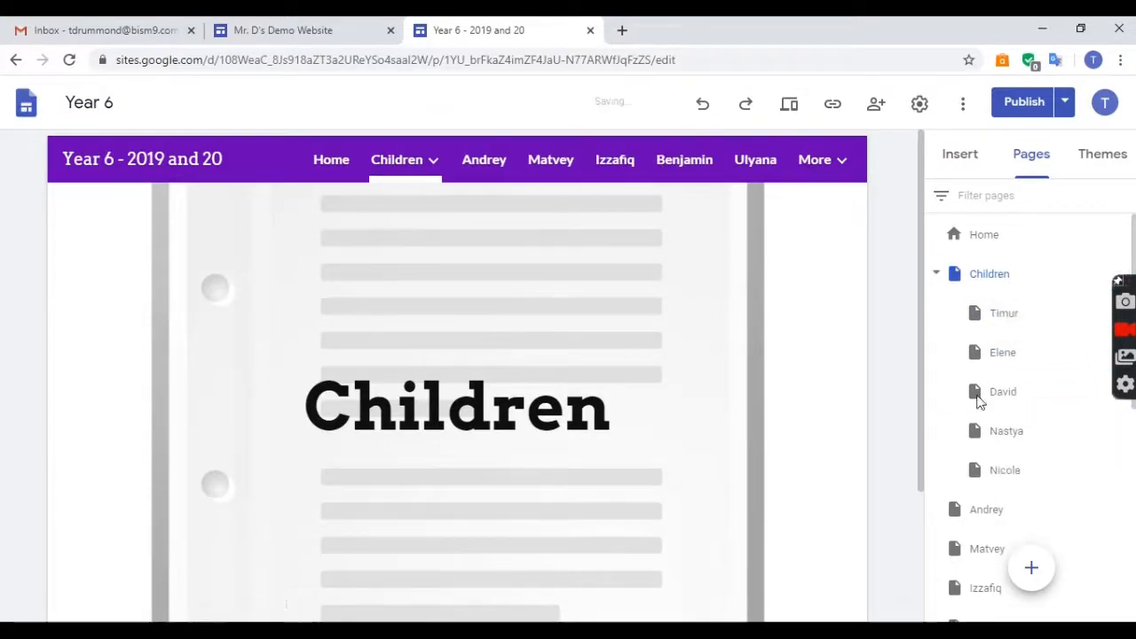
mouse_move(415, 175)
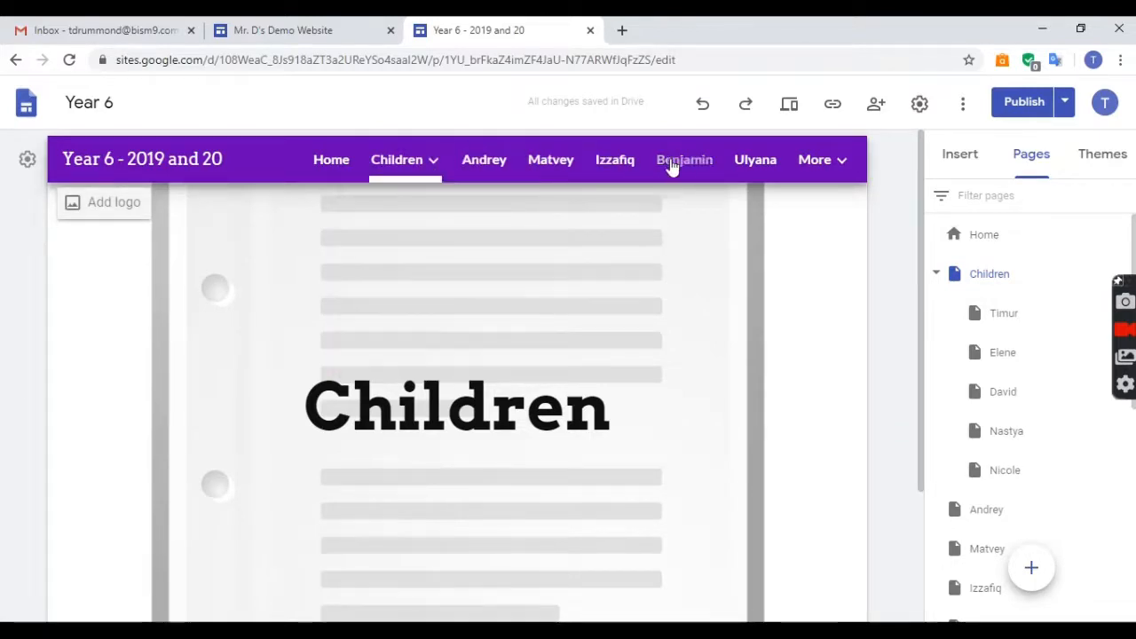
Nest the next six top-level pupil pages under the Children page.
drag(990, 524, 1007, 289)
drag(994, 537, 997, 290)
scroll(976, 559, down, 1)
drag(972, 515, 1005, 262)
drag(987, 555, 999, 502)
scroll(974, 545, down, 1)
scroll(976, 542, down, 3)
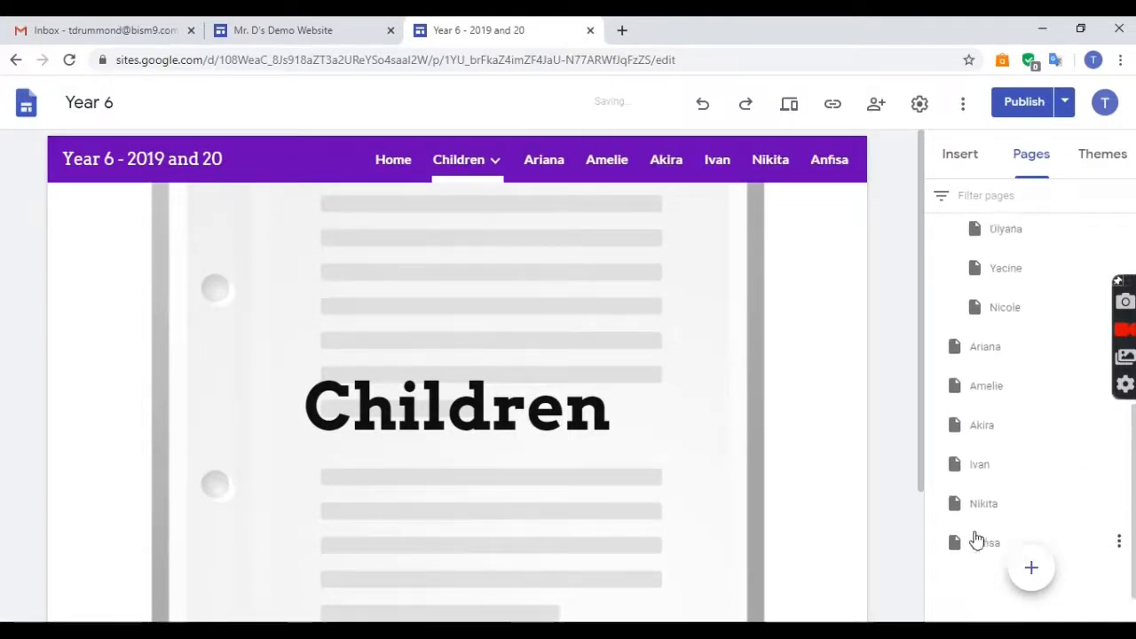
Nest the six remaining top-level pupil pages under Children so that only Home and Children stay at the top level.
drag(988, 299, 1001, 245)
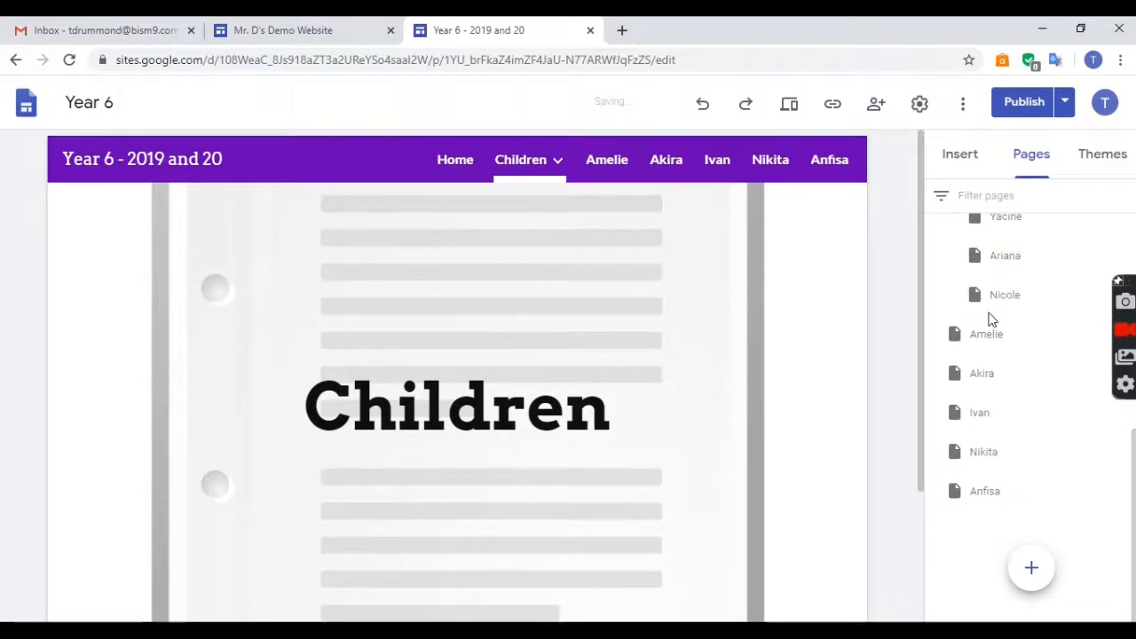
drag(994, 327, 997, 282)
drag(979, 377, 1001, 335)
drag(982, 419, 1001, 366)
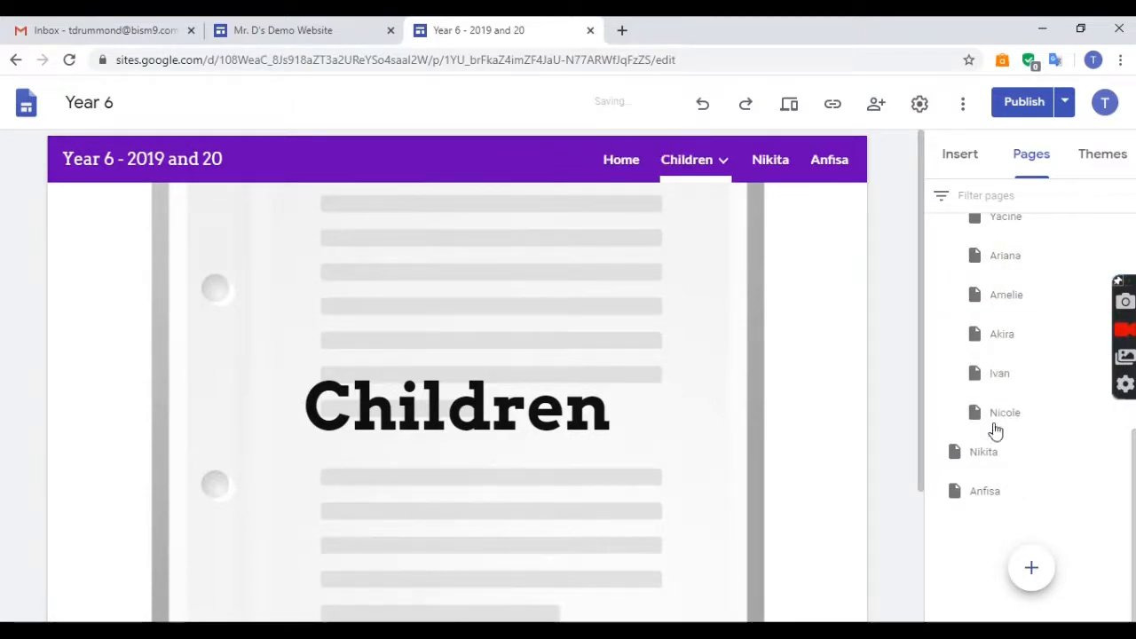
drag(994, 450, 1013, 400)
drag(980, 499, 1004, 439)
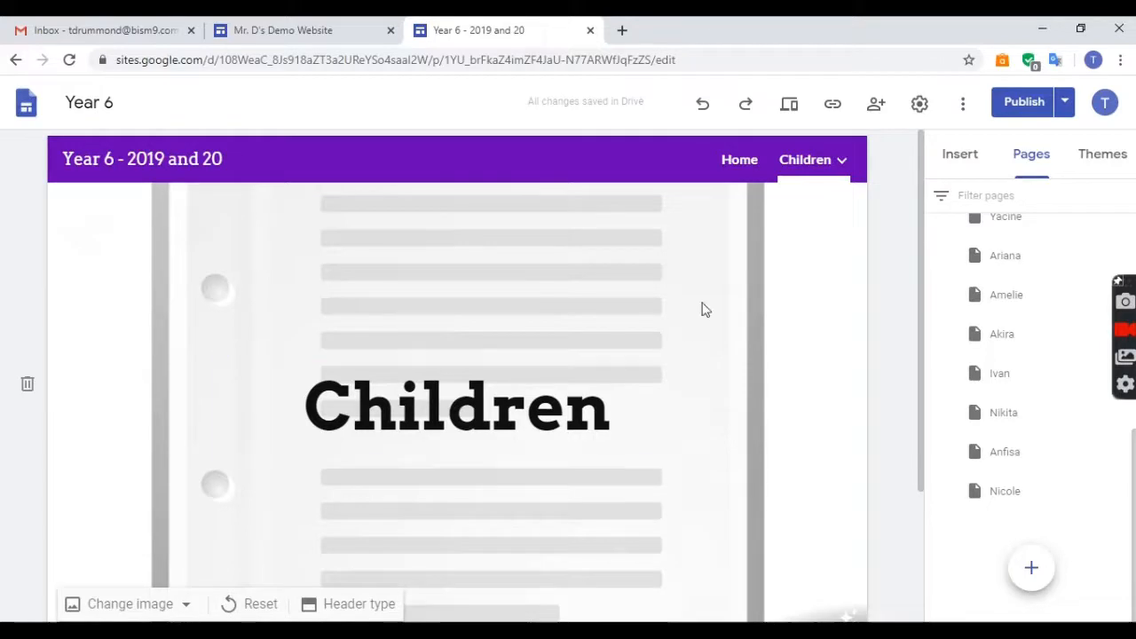
Review the pupil subpages listed under Children in the site navigation and the page list.
click(842, 163)
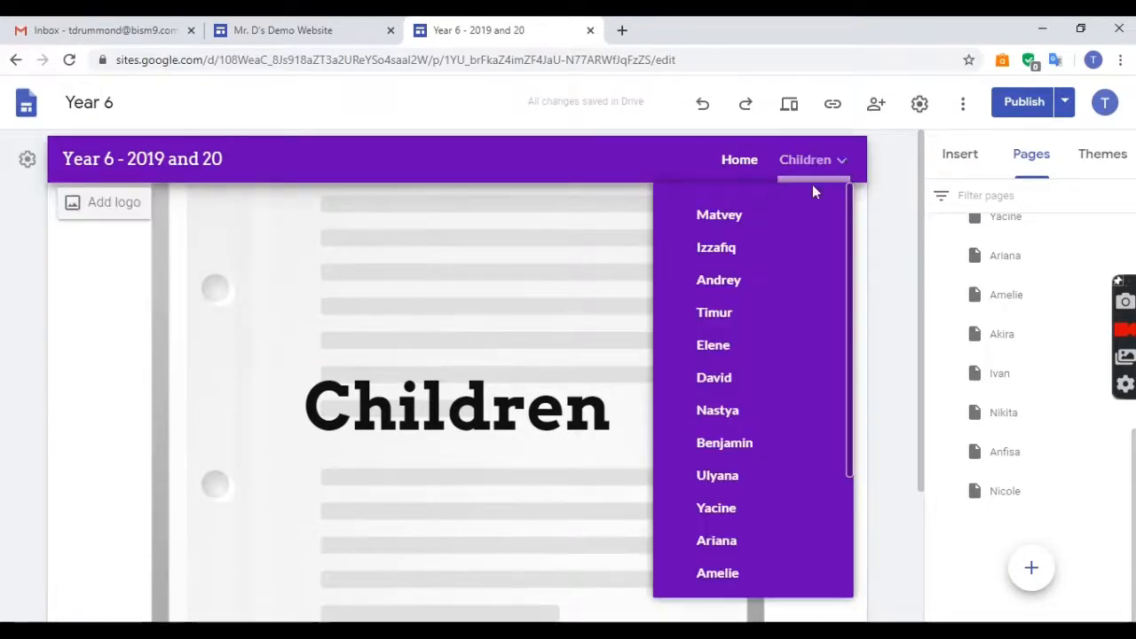
scroll(733, 363, down, 5)
scroll(723, 474, up, 4)
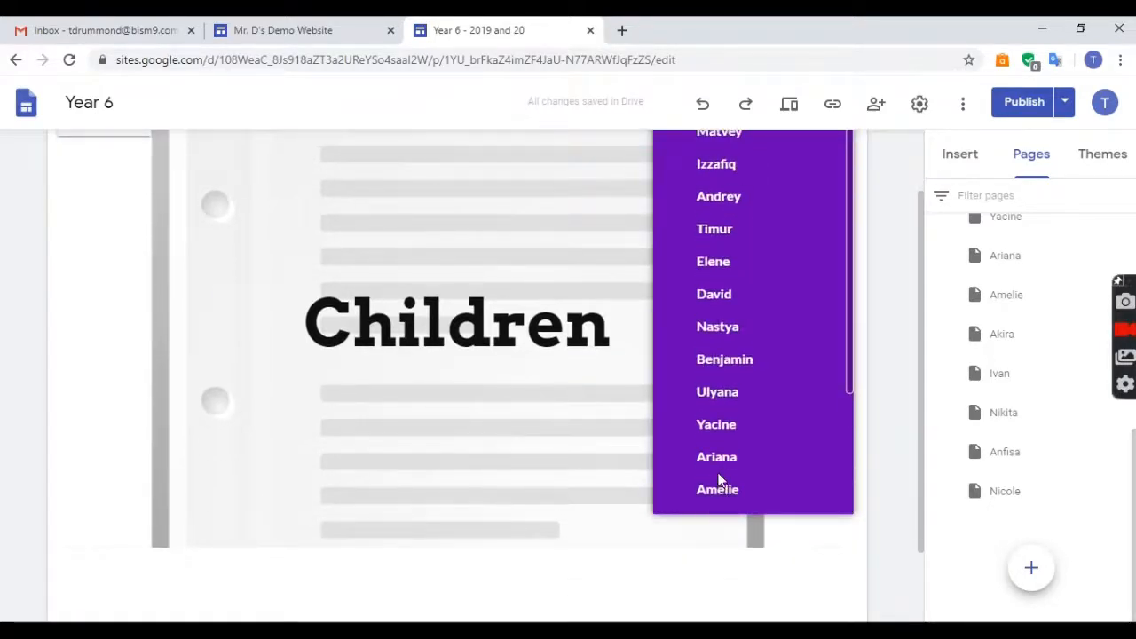
scroll(759, 253, up, 2)
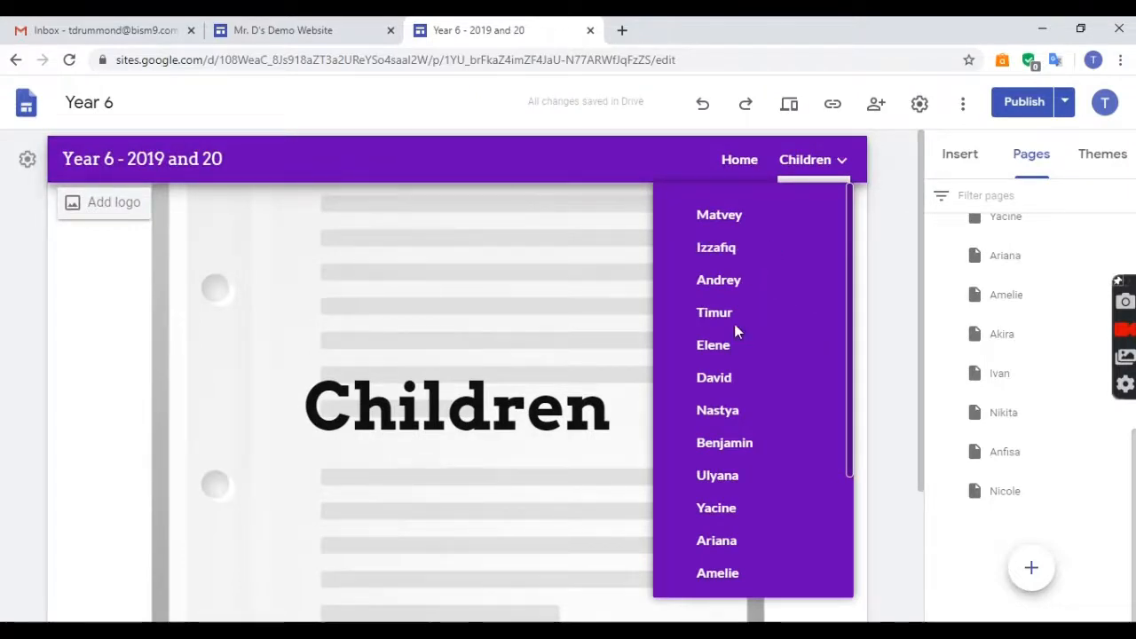
scroll(733, 444, down, 3)
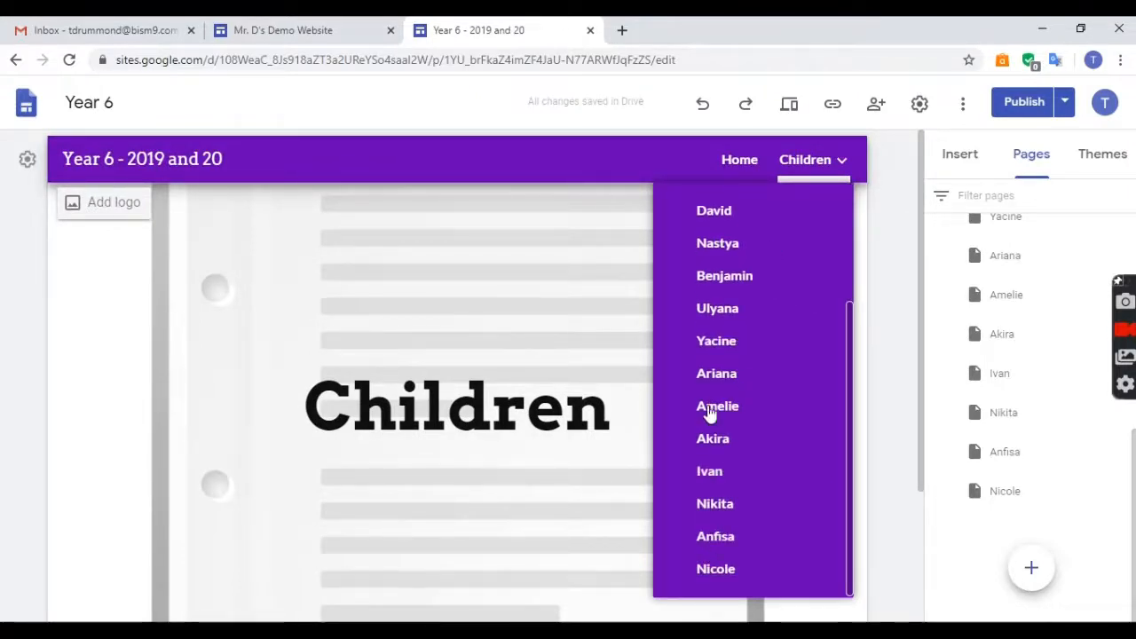
scroll(734, 329, up, 3)
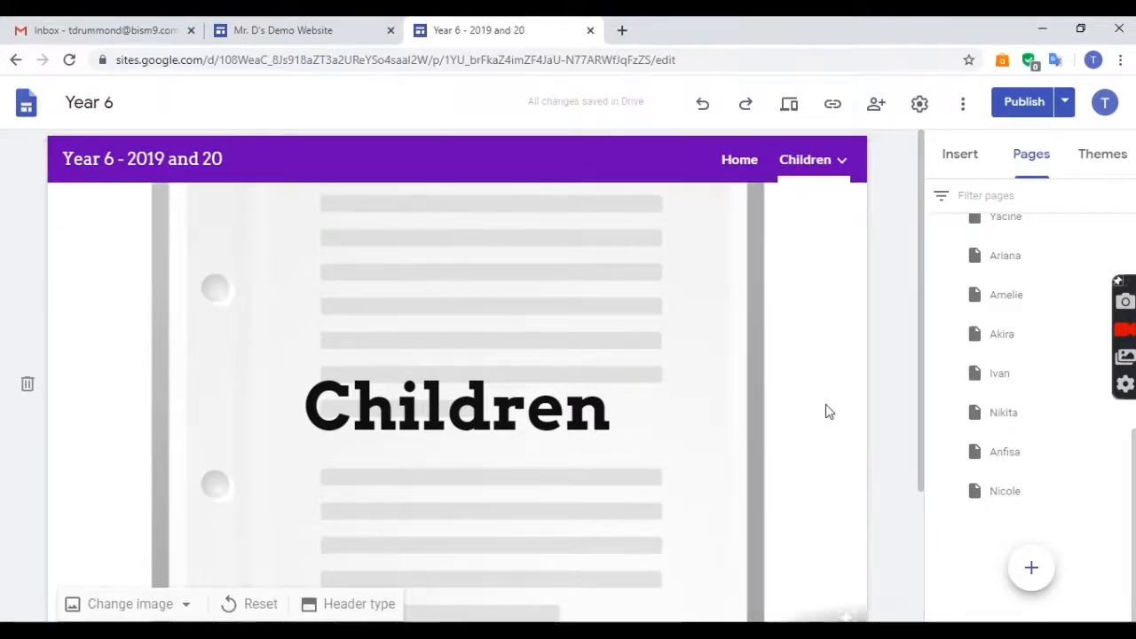
scroll(1002, 426, up, 10)
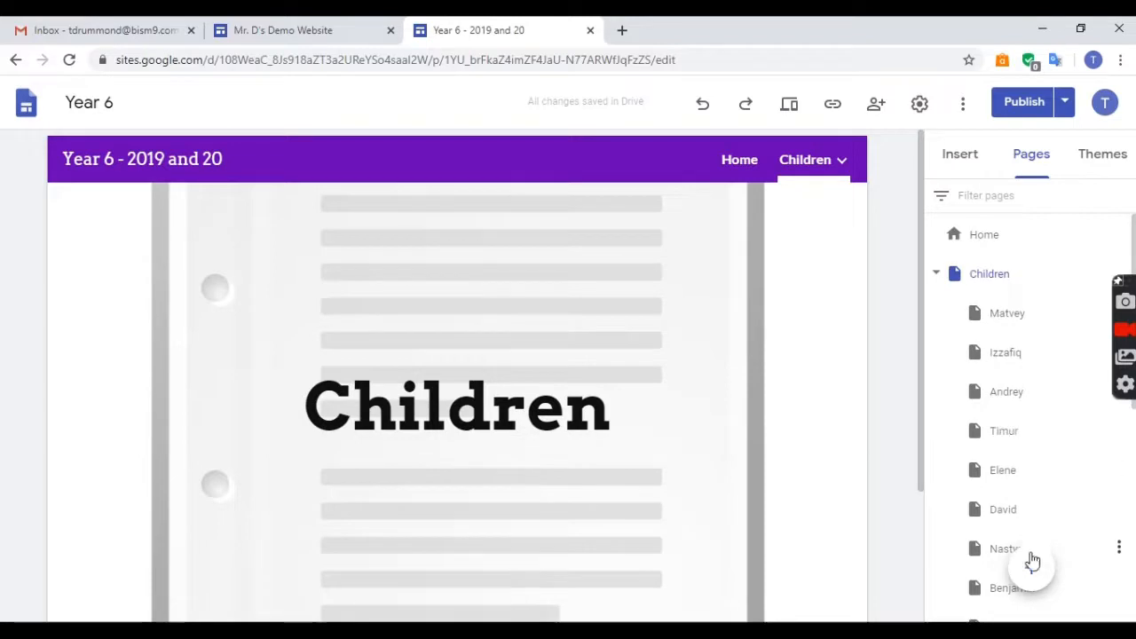
mouse_move(1033, 573)
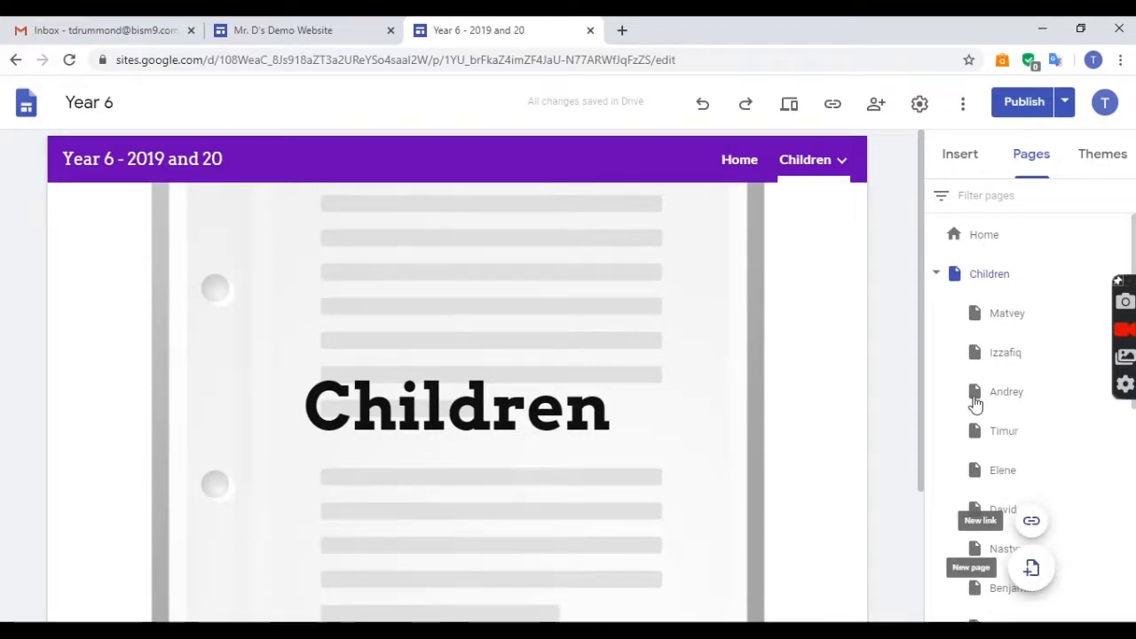
mouse_move(808, 162)
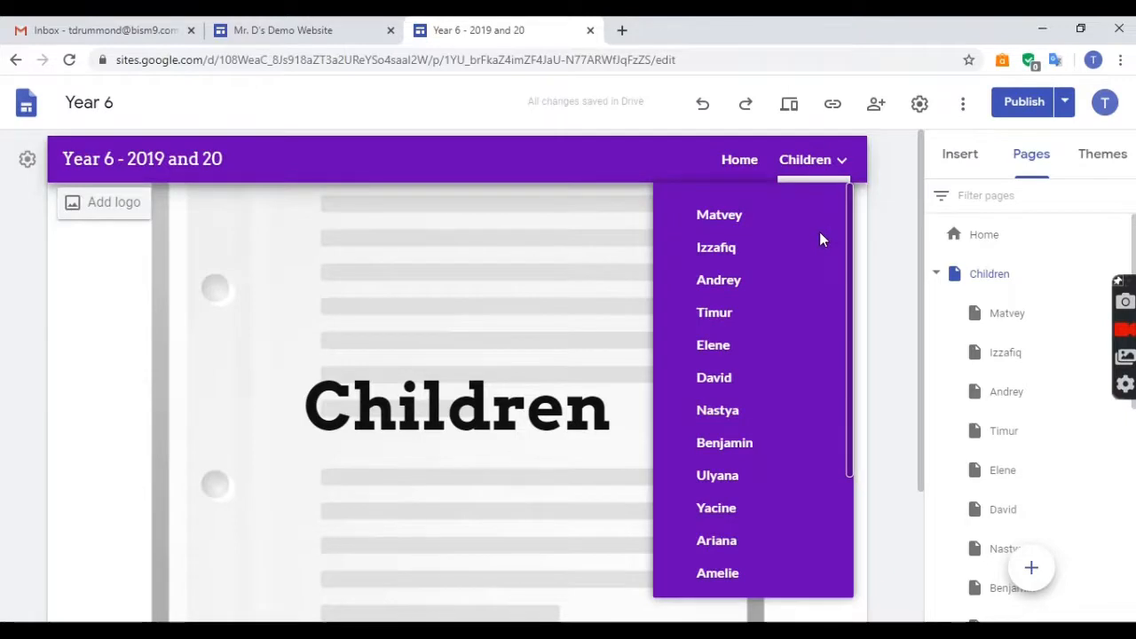
Set the header type of the Children page to Banner.
scroll(397, 400, down, 1)
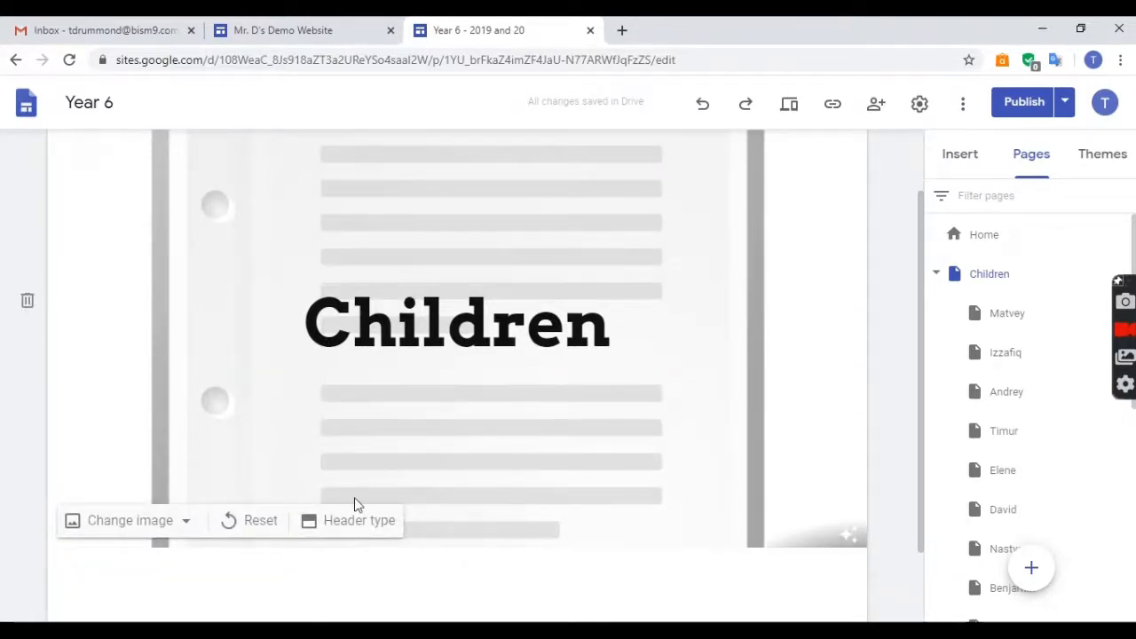
scroll(588, 312, up, 1)
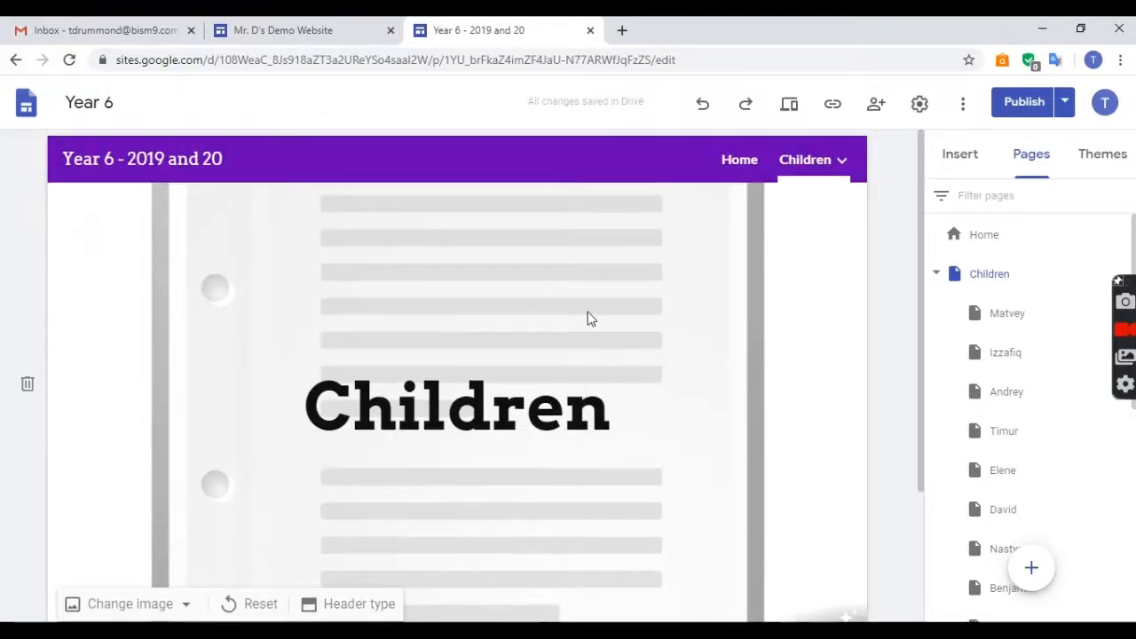
scroll(698, 254, down, 2)
scroll(698, 253, up, 2)
click(343, 604)
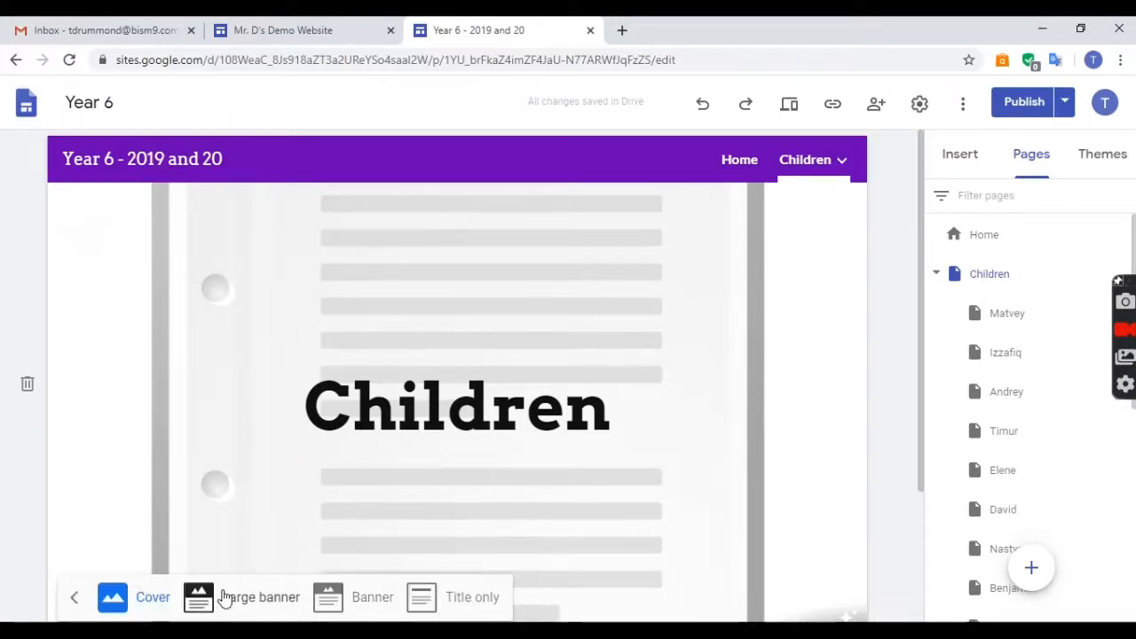
click(336, 609)
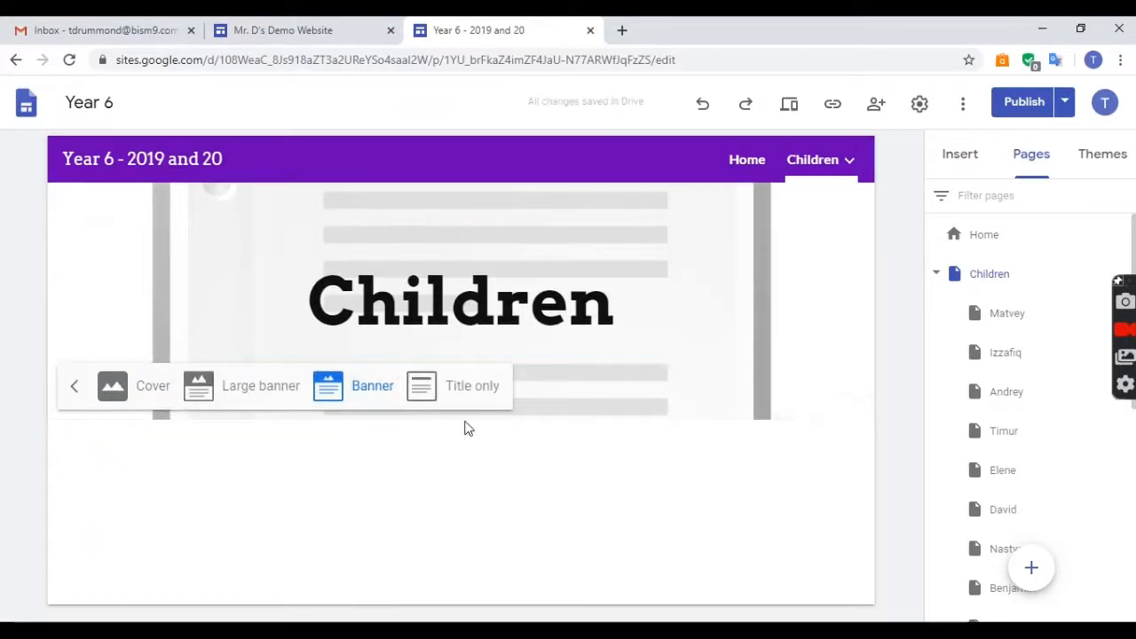
Insert the layout with four captioned images in a row below the Children page's header.
click(963, 154)
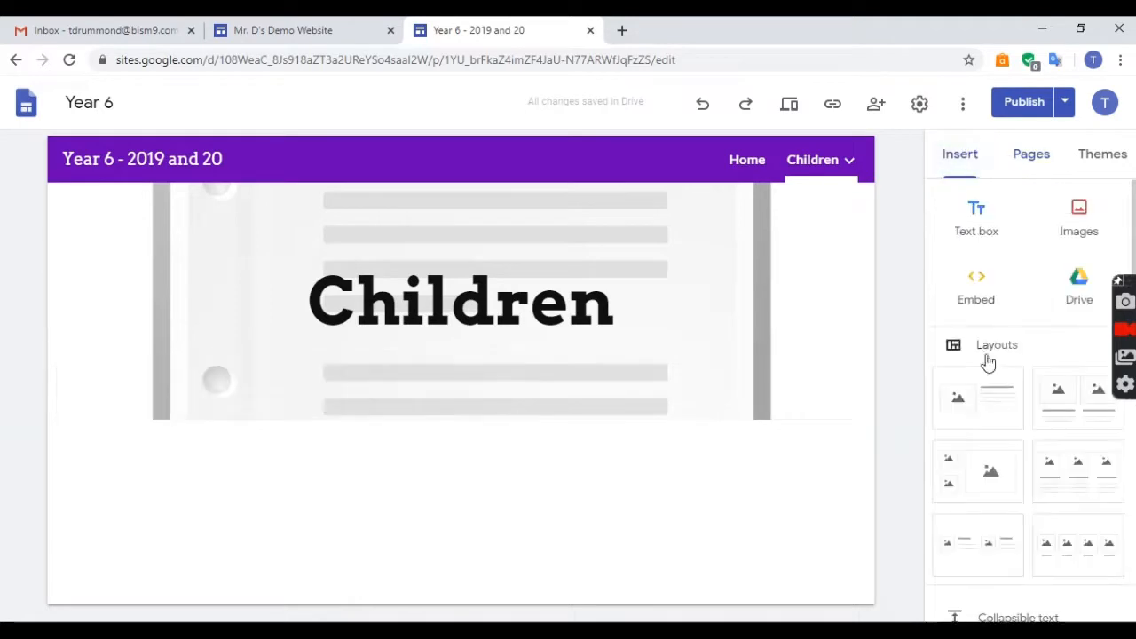
scroll(1004, 435, down, 2)
drag(1076, 378, 489, 459)
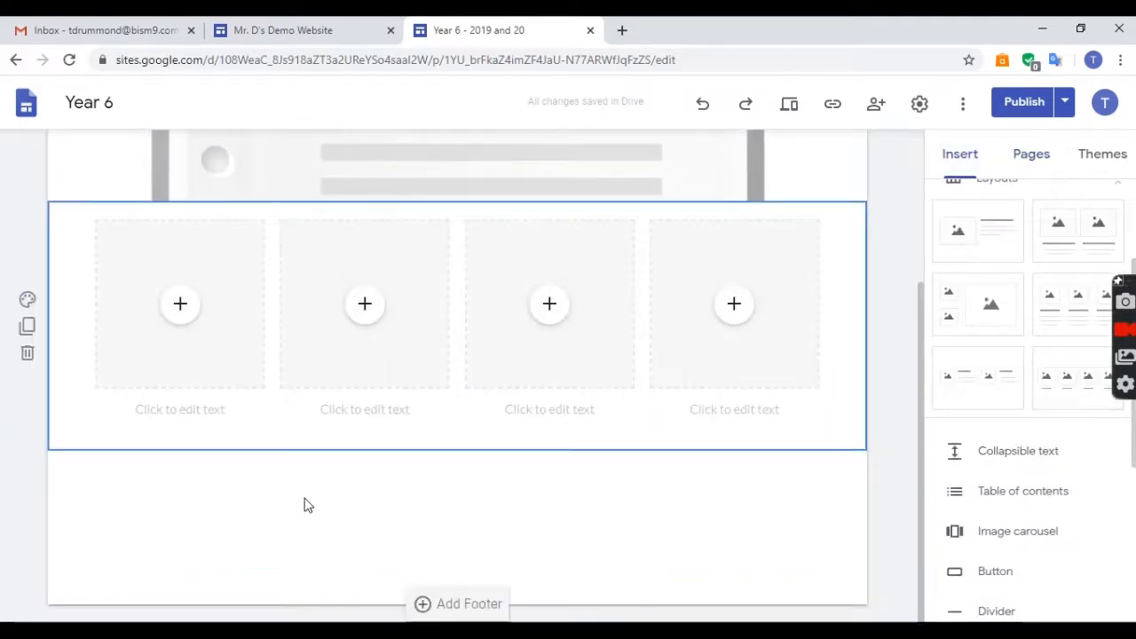
Caption the first image placeholder on the Children page with the pupil's first name.
click(178, 408)
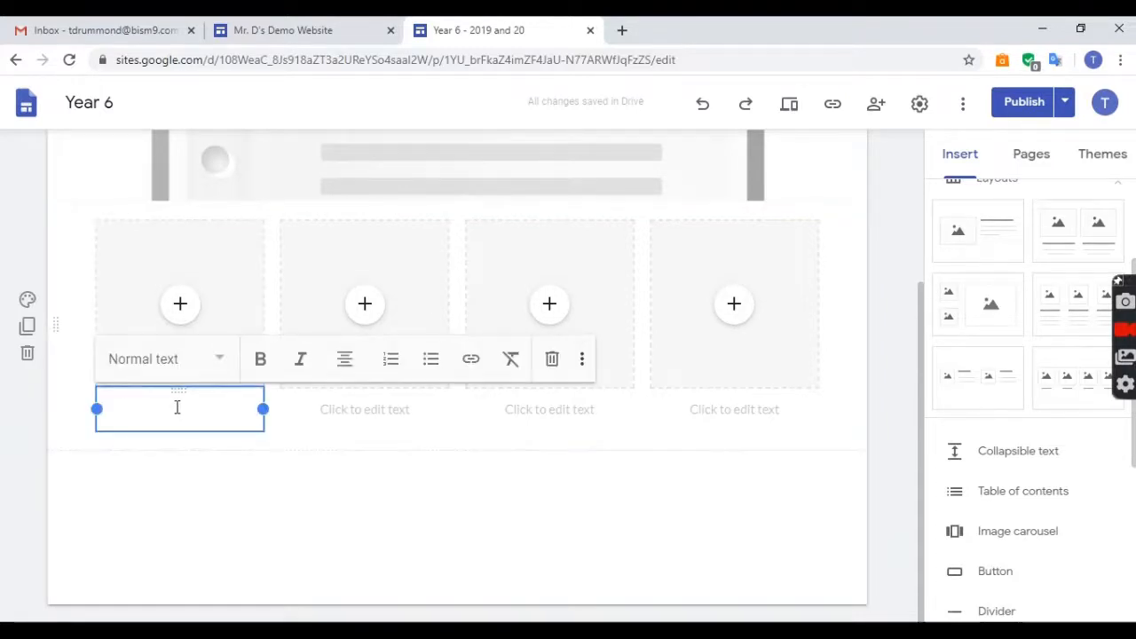
text(Nam)
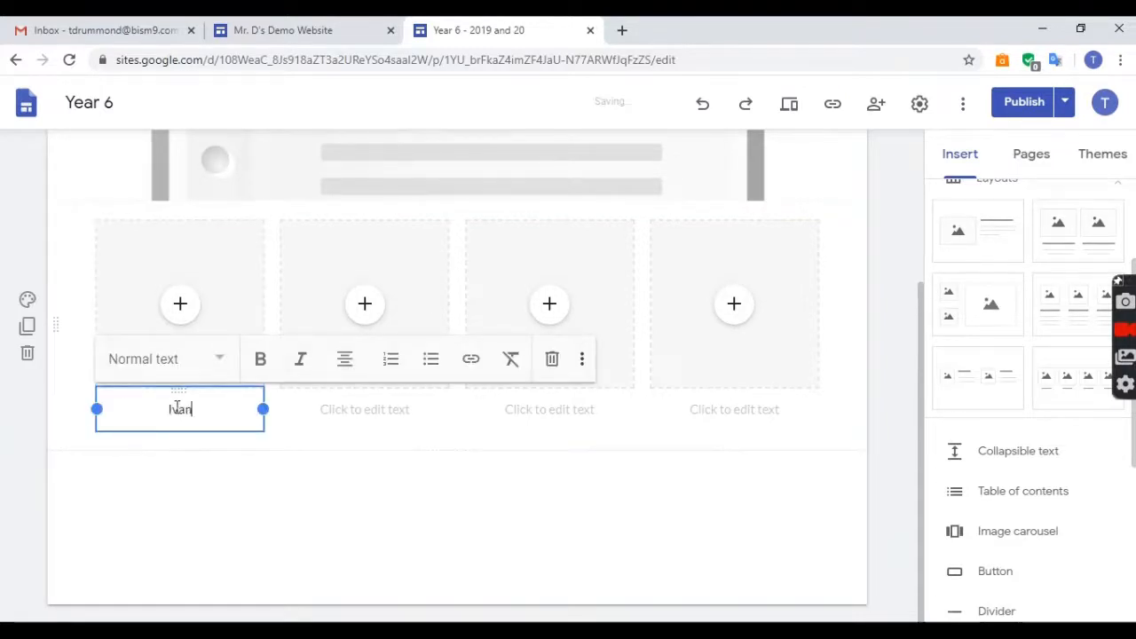
click(177, 537)
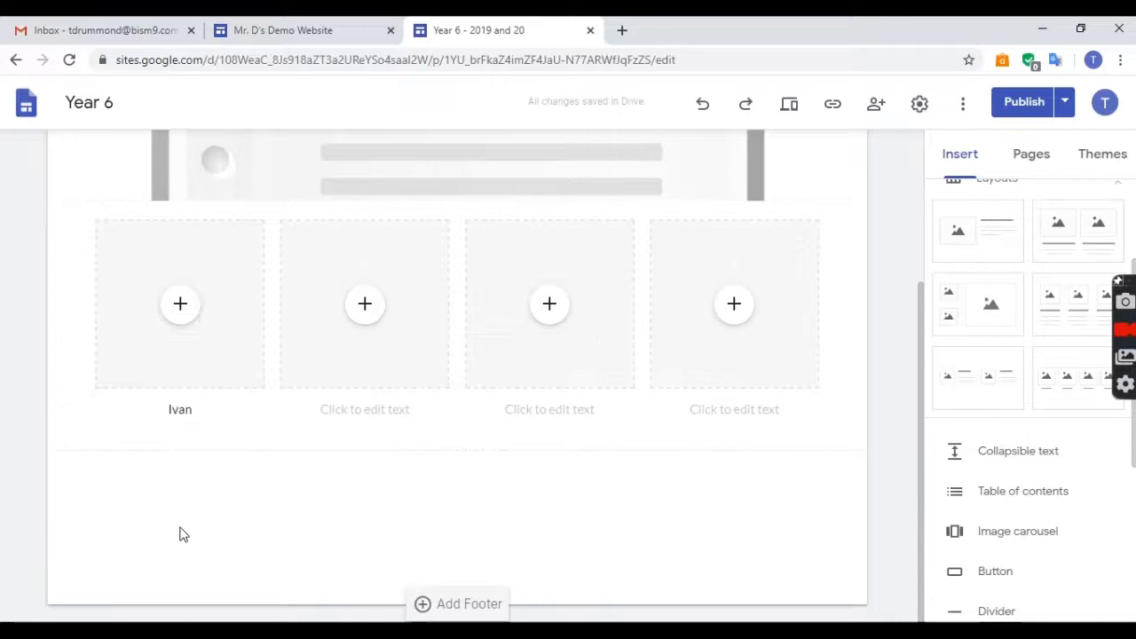
Link the first caption's text to the matching pupil's page within this site.
double_click(178, 411)
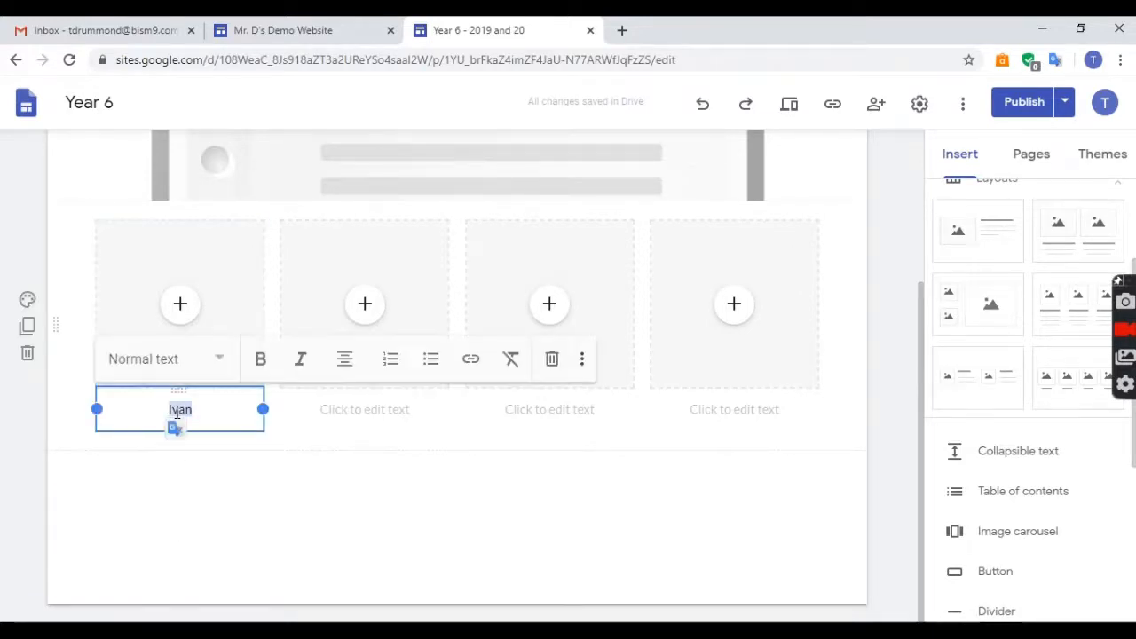
click(470, 358)
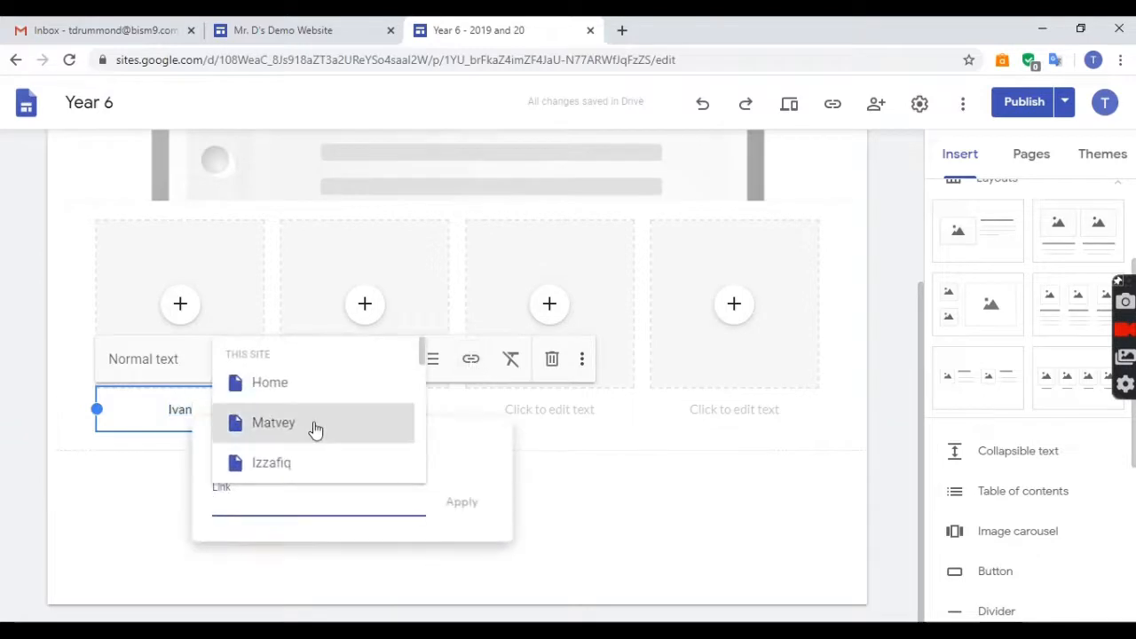
scroll(315, 430, down, 3)
scroll(316, 431, down, 10)
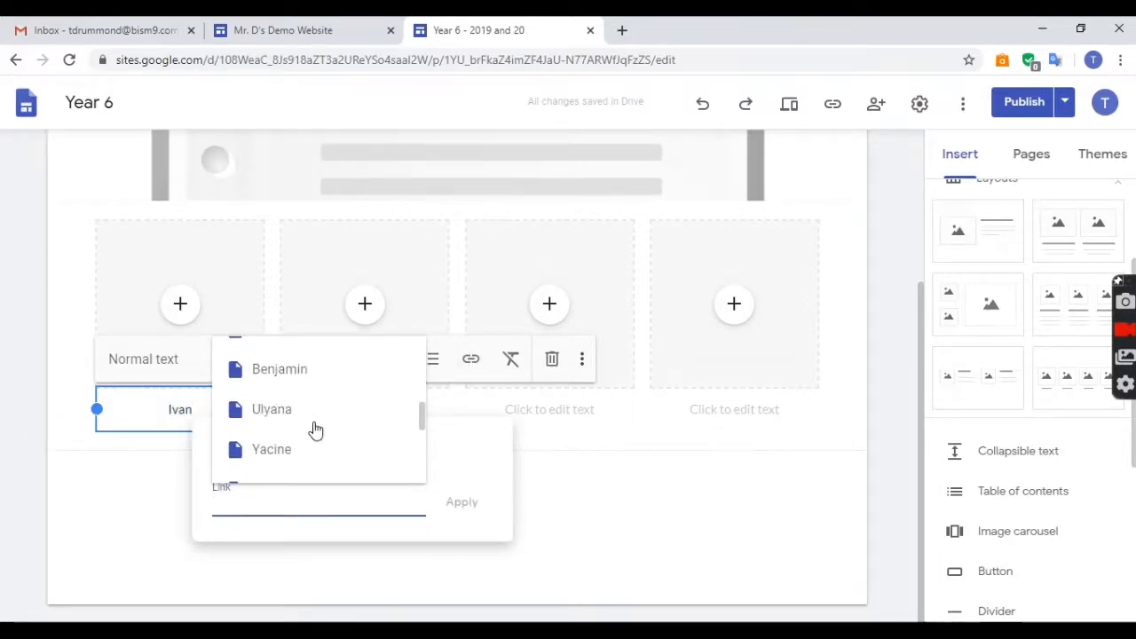
click(278, 370)
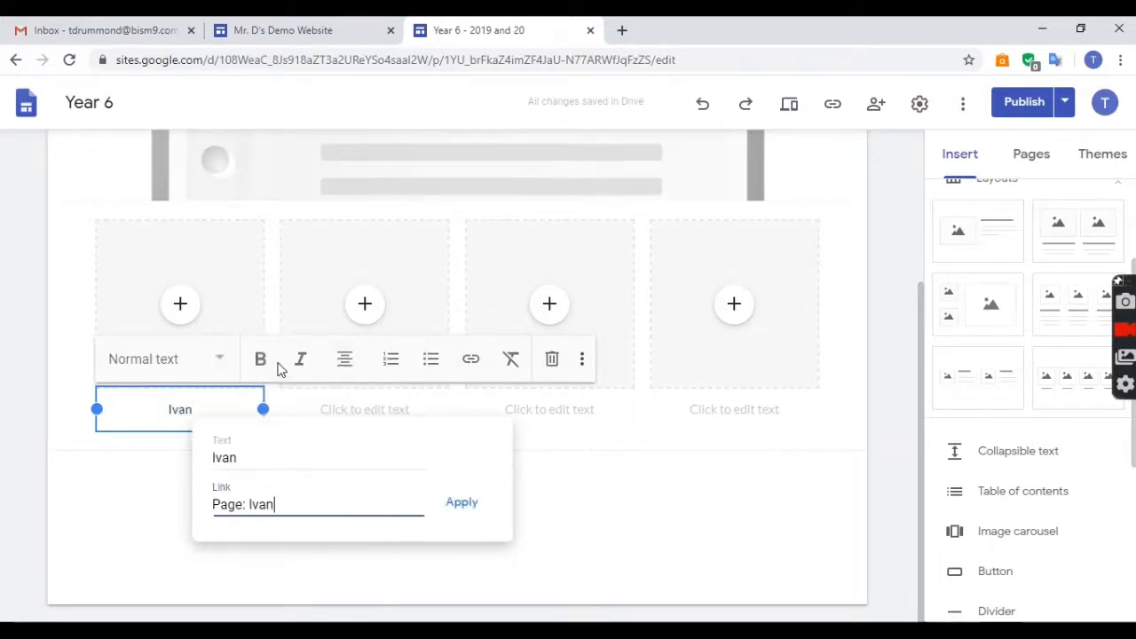
click(457, 513)
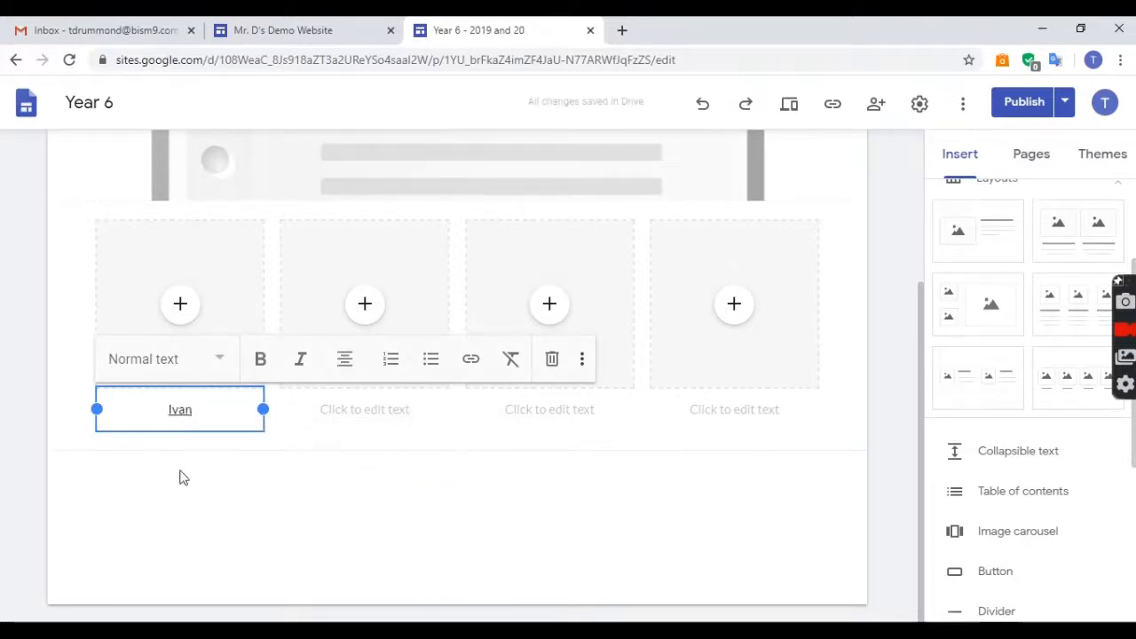
Preview the site, check the Home and Children pages and test the caption link to the pupil's page, closing the preview on Home.
click(794, 115)
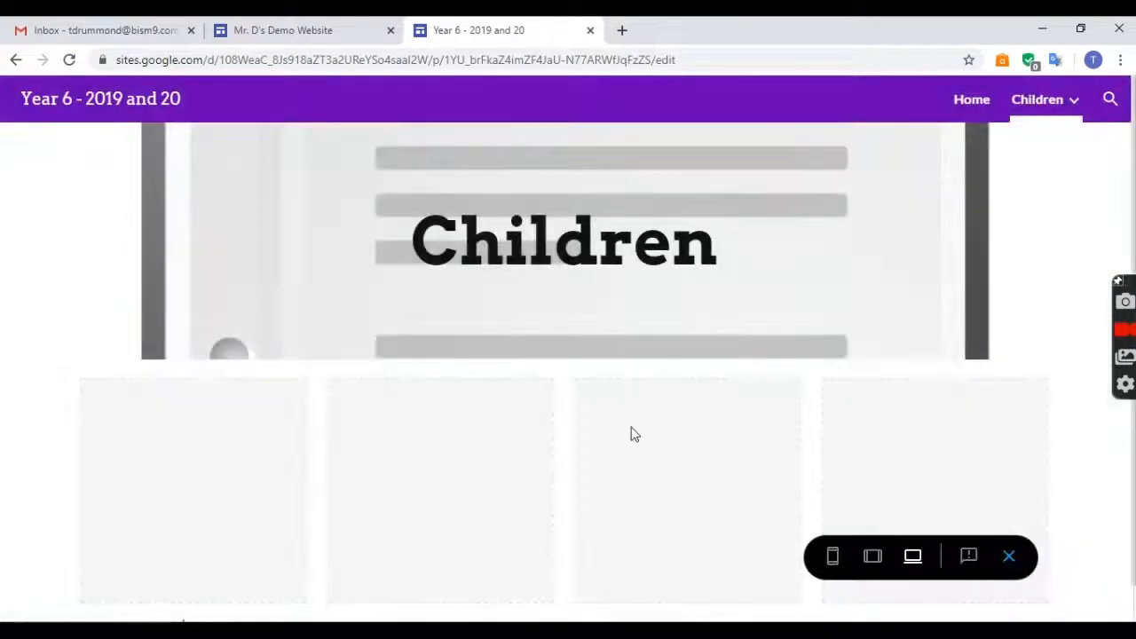
click(975, 104)
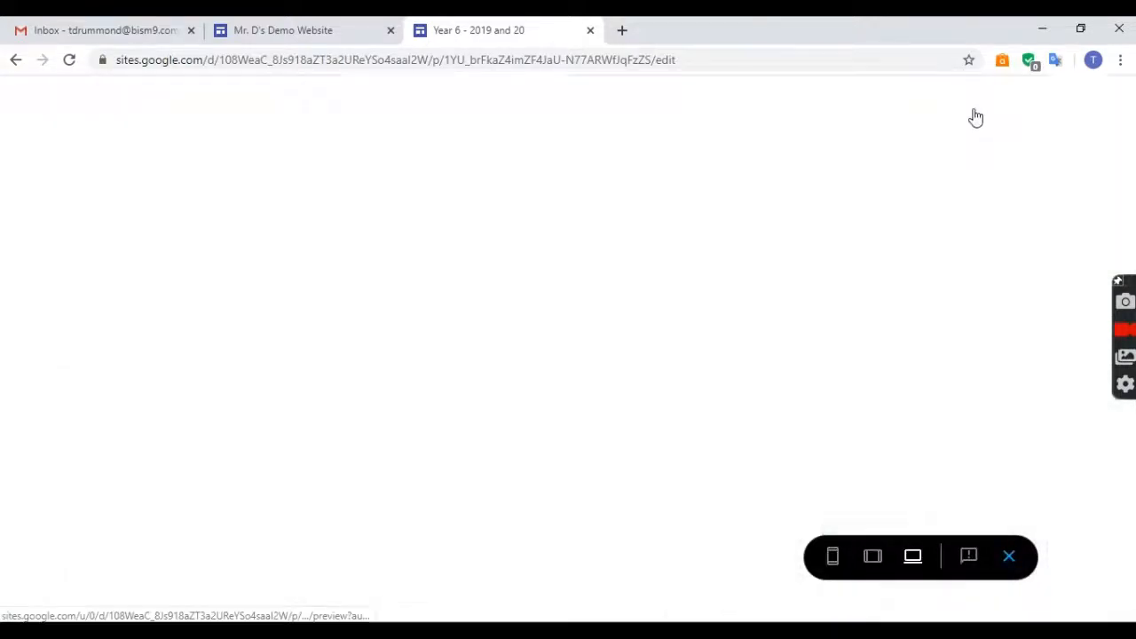
mouse_move(1060, 101)
scroll(1035, 338, down, 2)
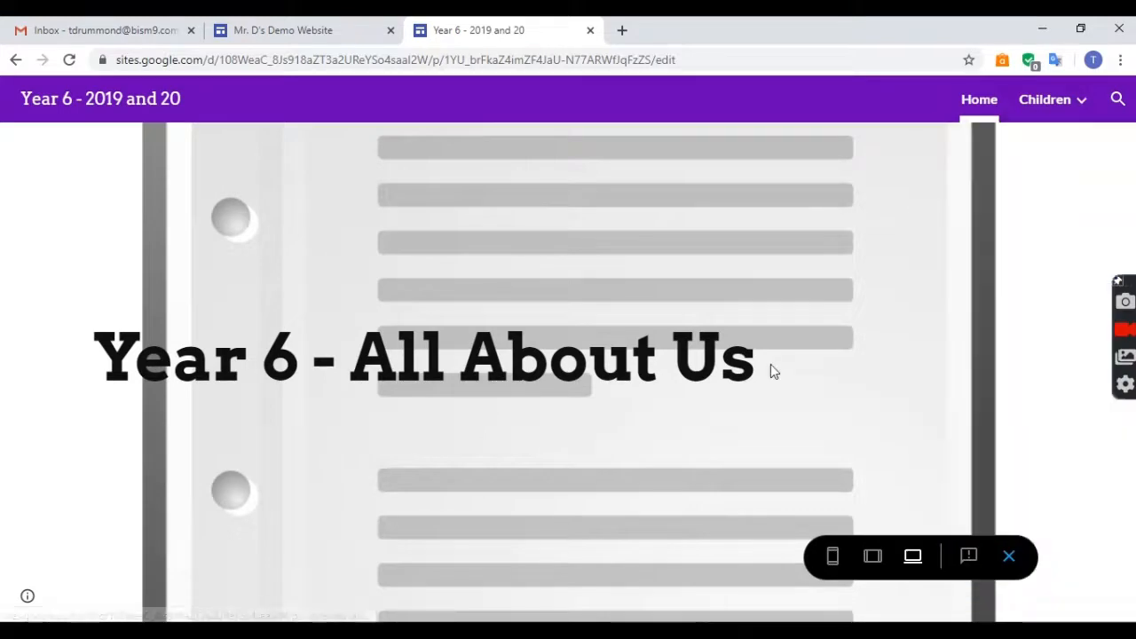
click(1030, 114)
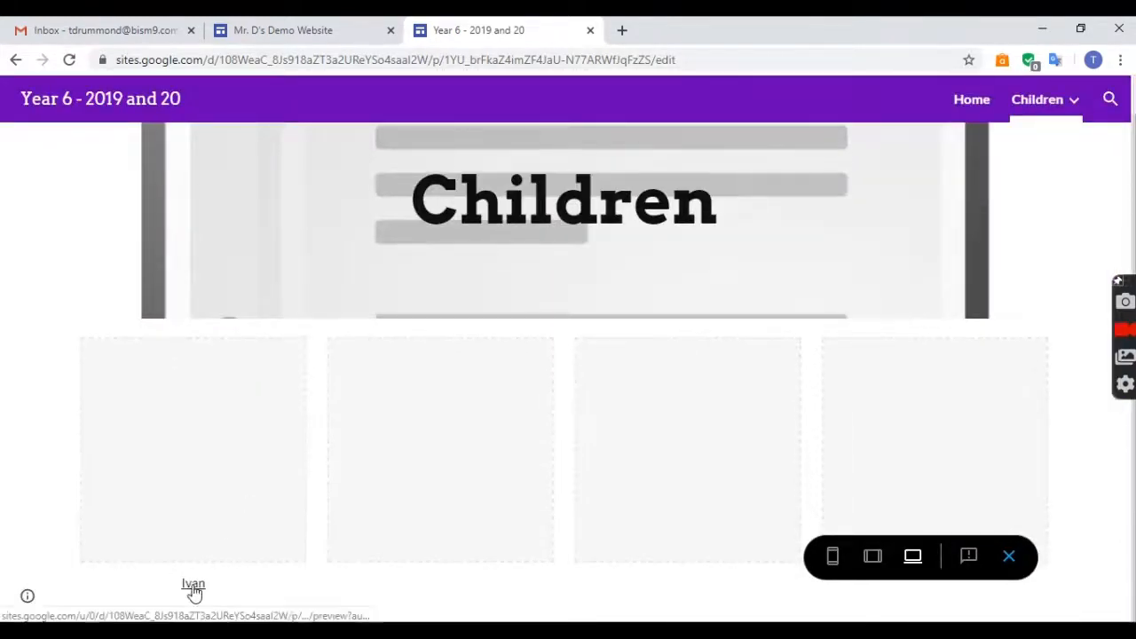
click(193, 586)
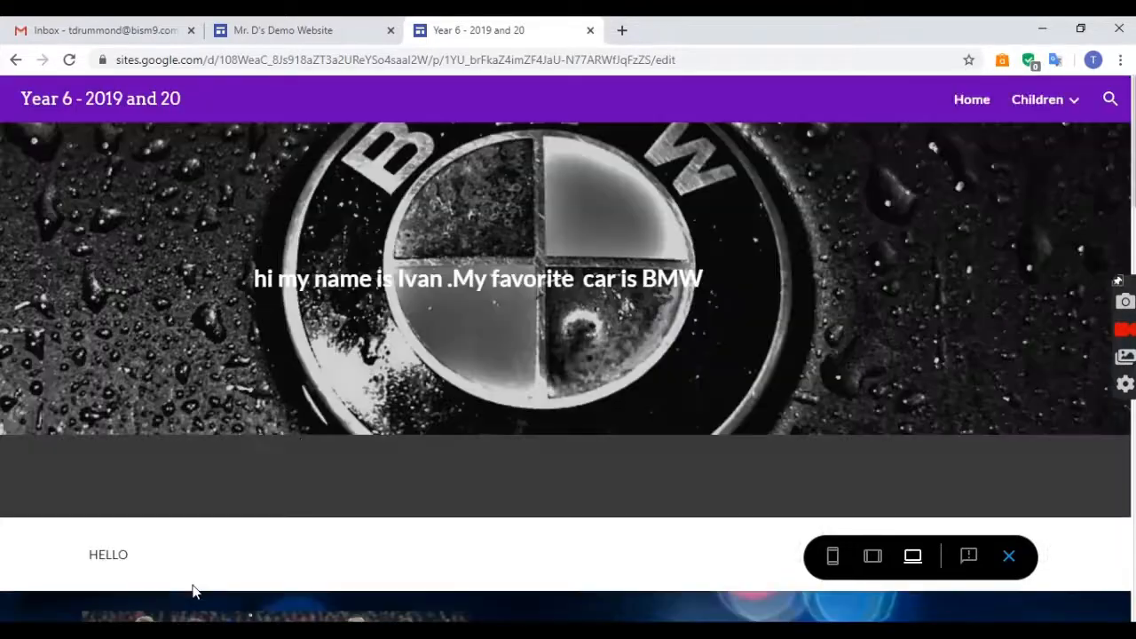
scroll(302, 444, down, 2)
scroll(302, 443, up, 3)
click(974, 100)
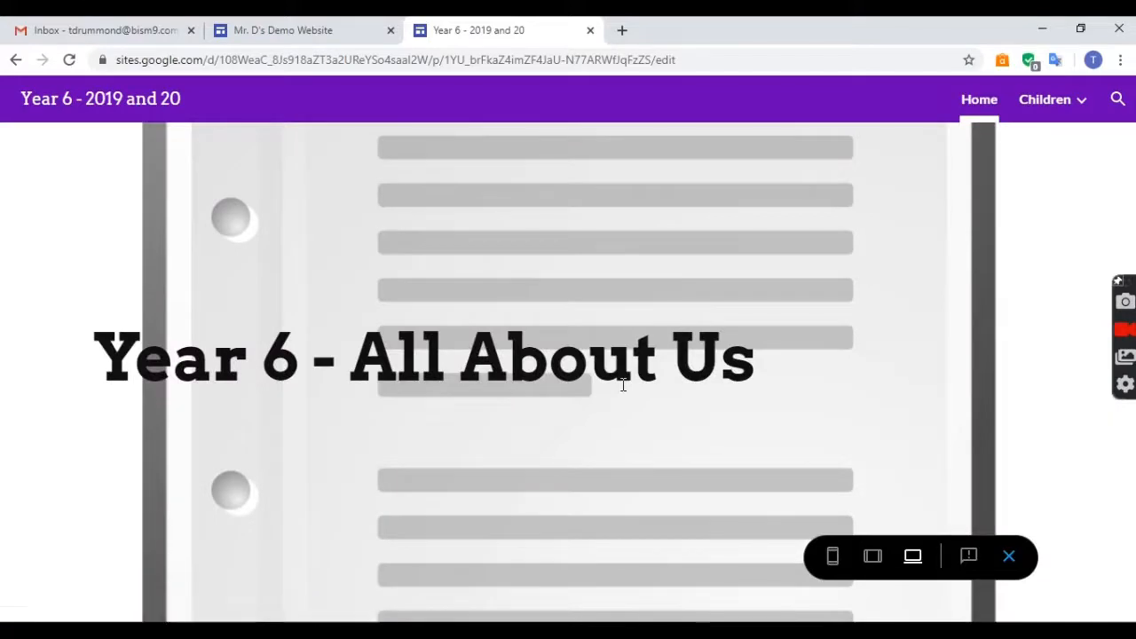
click(1010, 555)
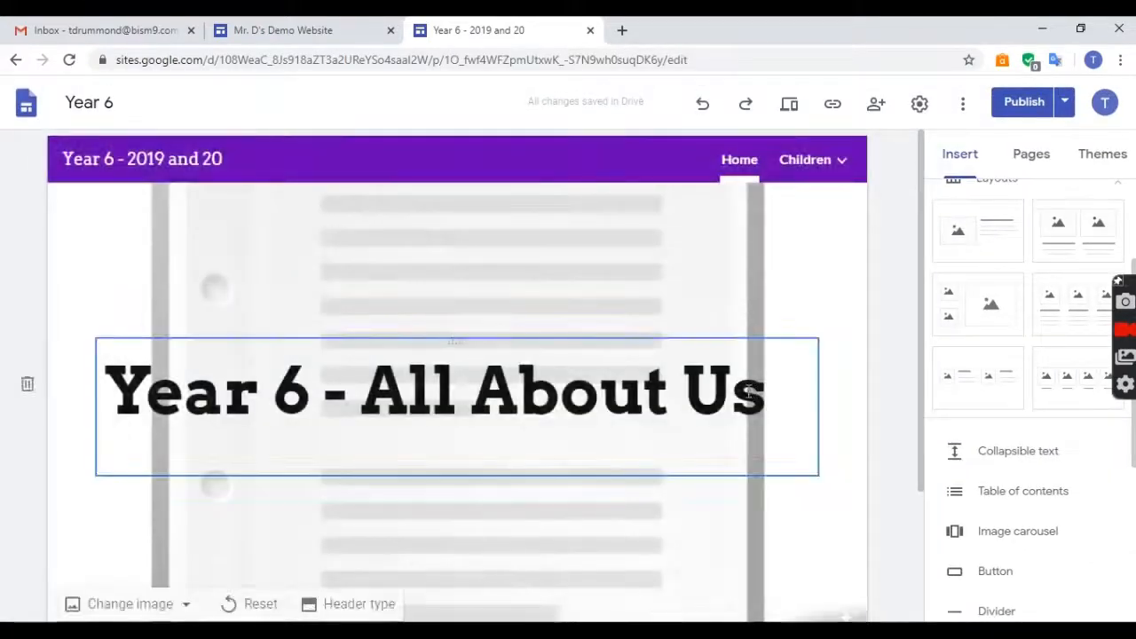
Fill the Children page's first image placeholder with the red number 10 player picture from a Google image search for "Football".
click(806, 161)
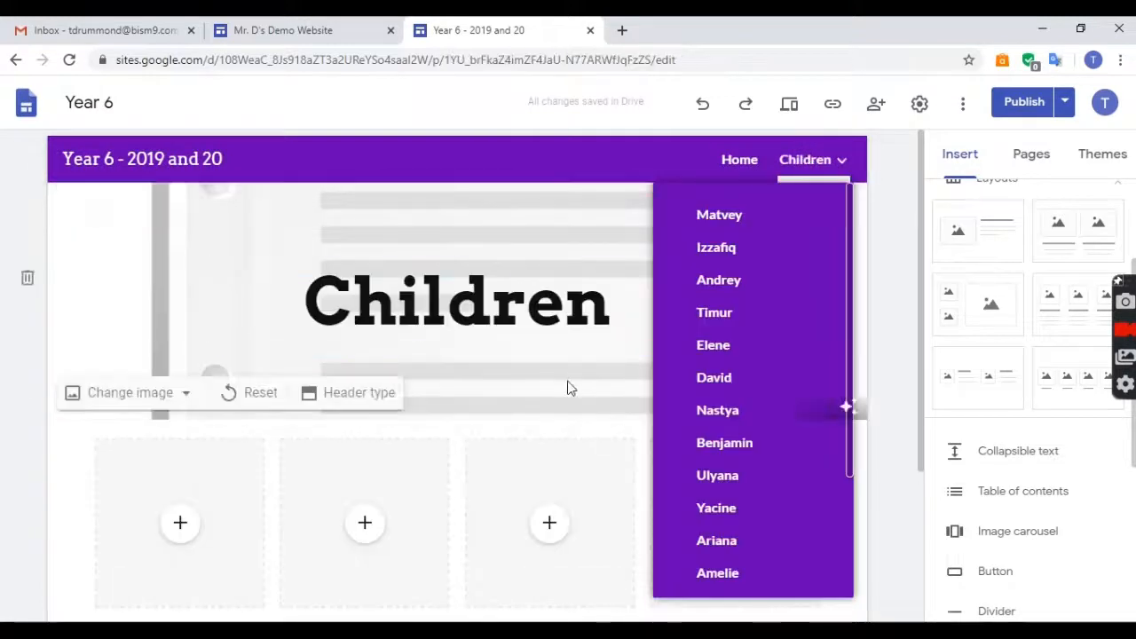
scroll(570, 388, down, 2)
click(182, 357)
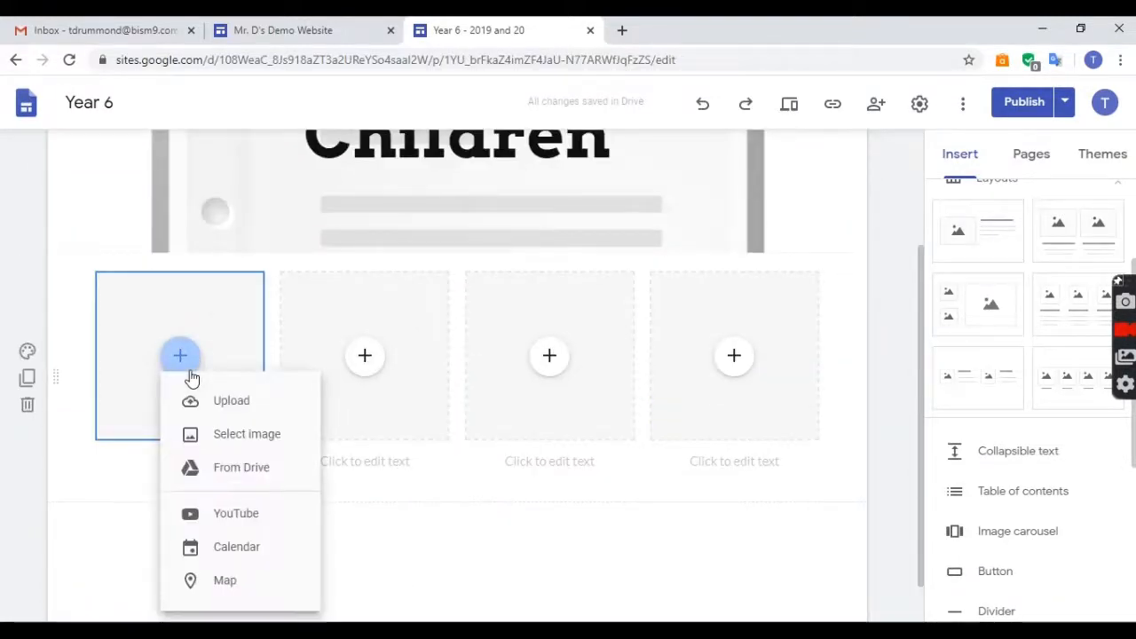
click(270, 436)
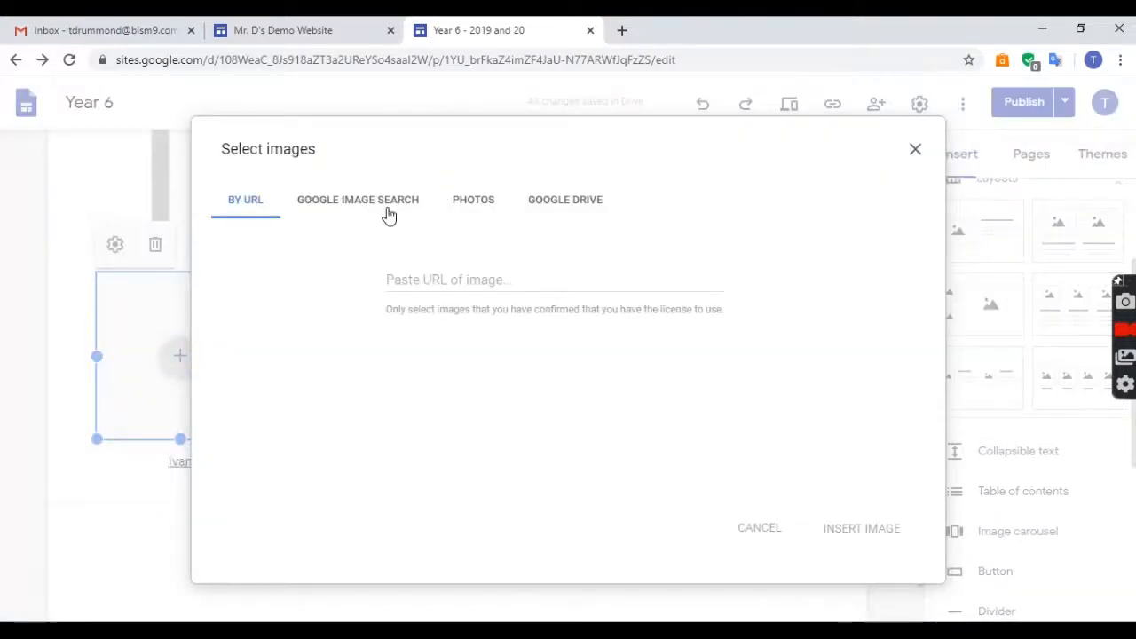
click(389, 204)
text(Football)
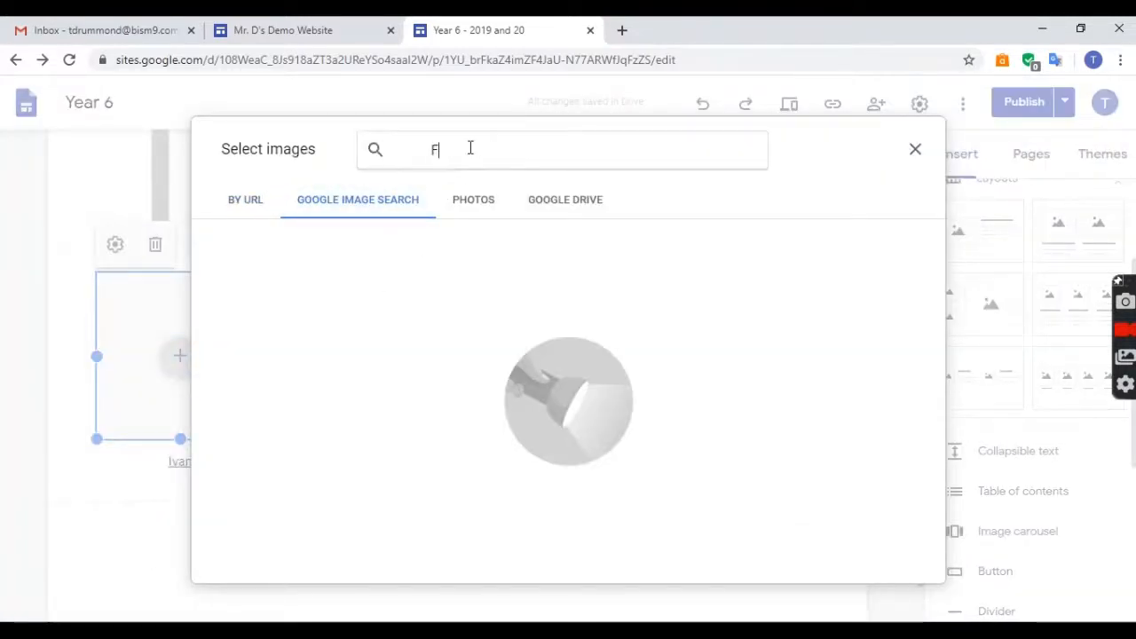
key(Return)
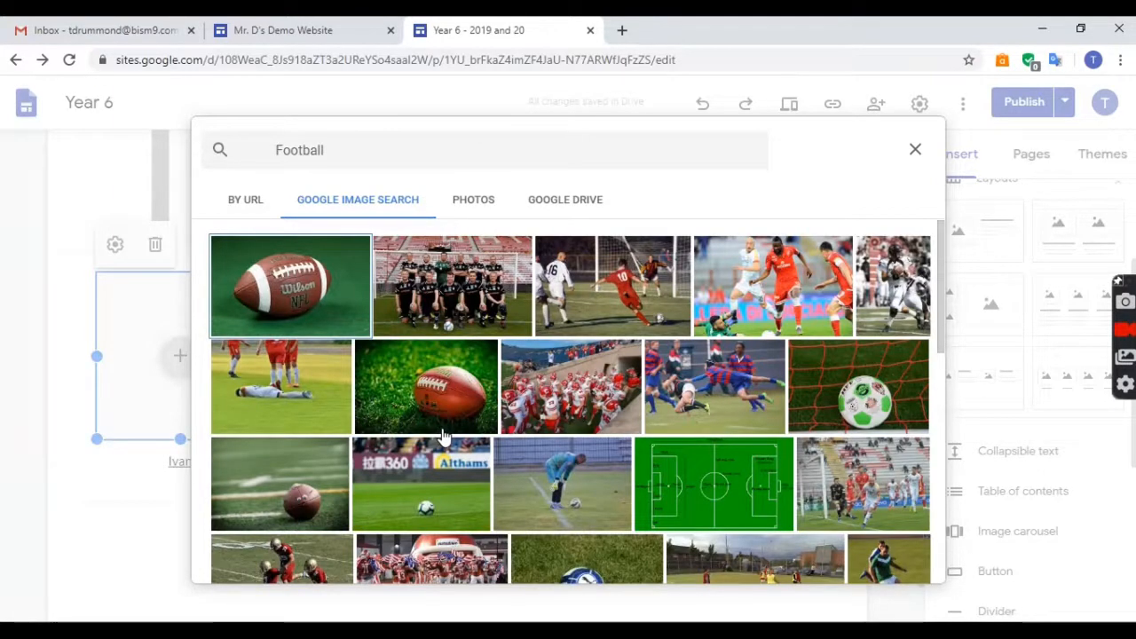
click(636, 282)
click(903, 563)
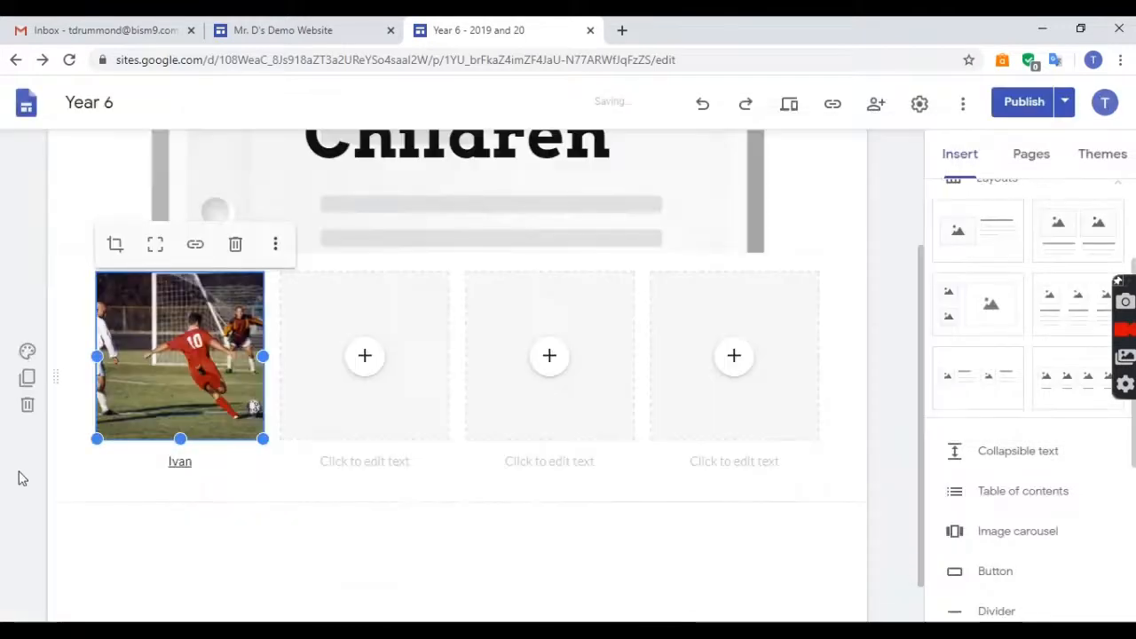
Link the football picture to the same pupil's page as its caption.
click(232, 286)
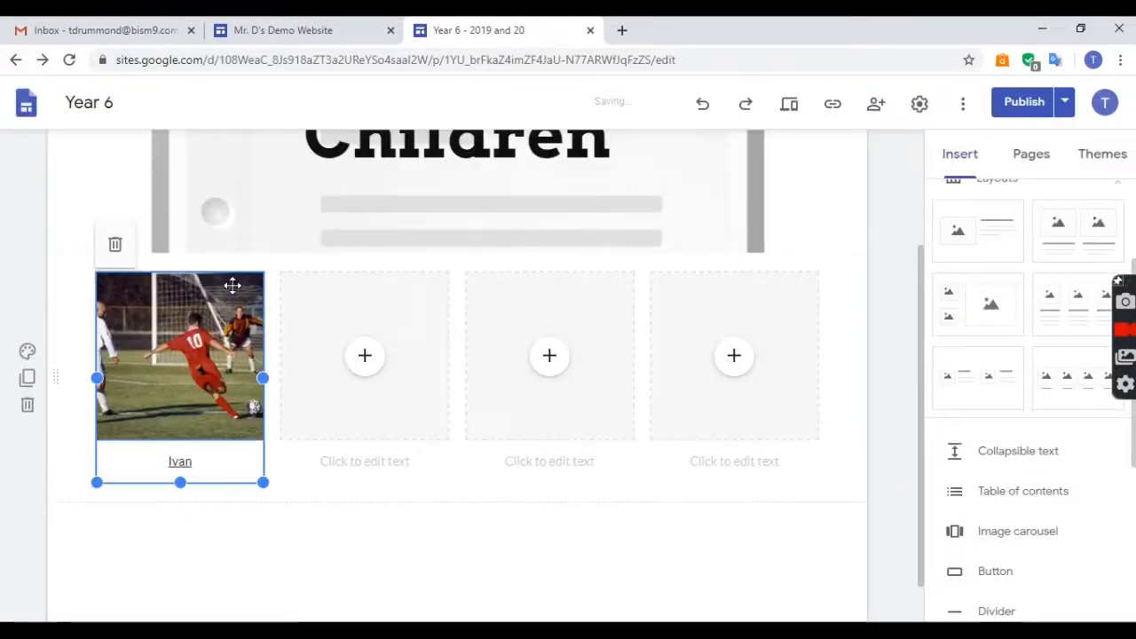
click(188, 364)
click(199, 243)
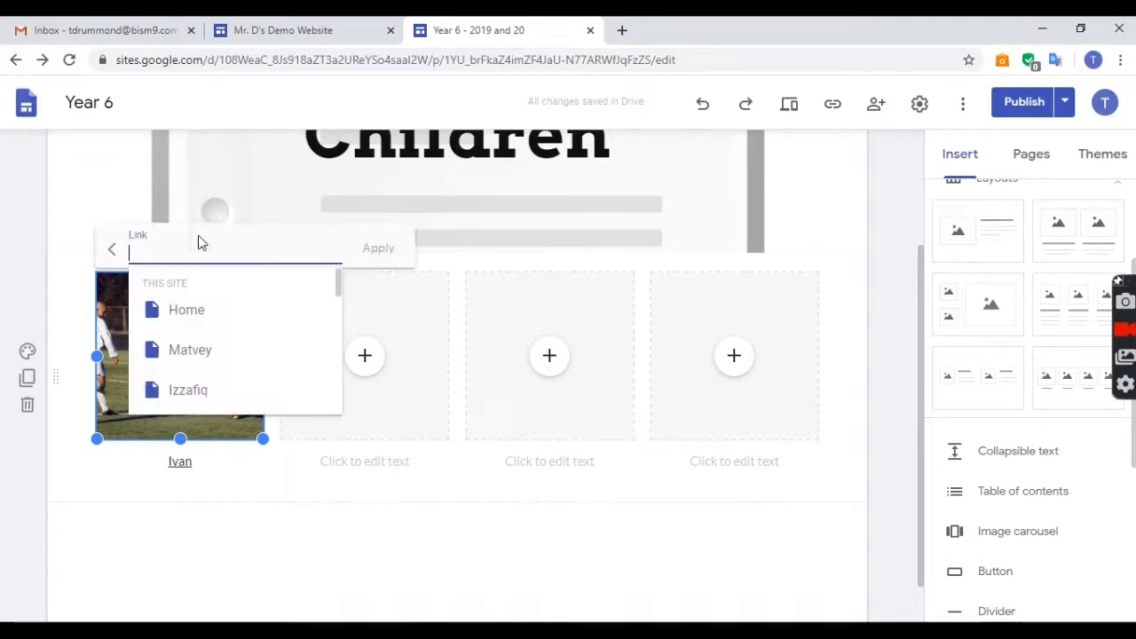
scroll(183, 340, down, 2)
scroll(186, 342, down, 10)
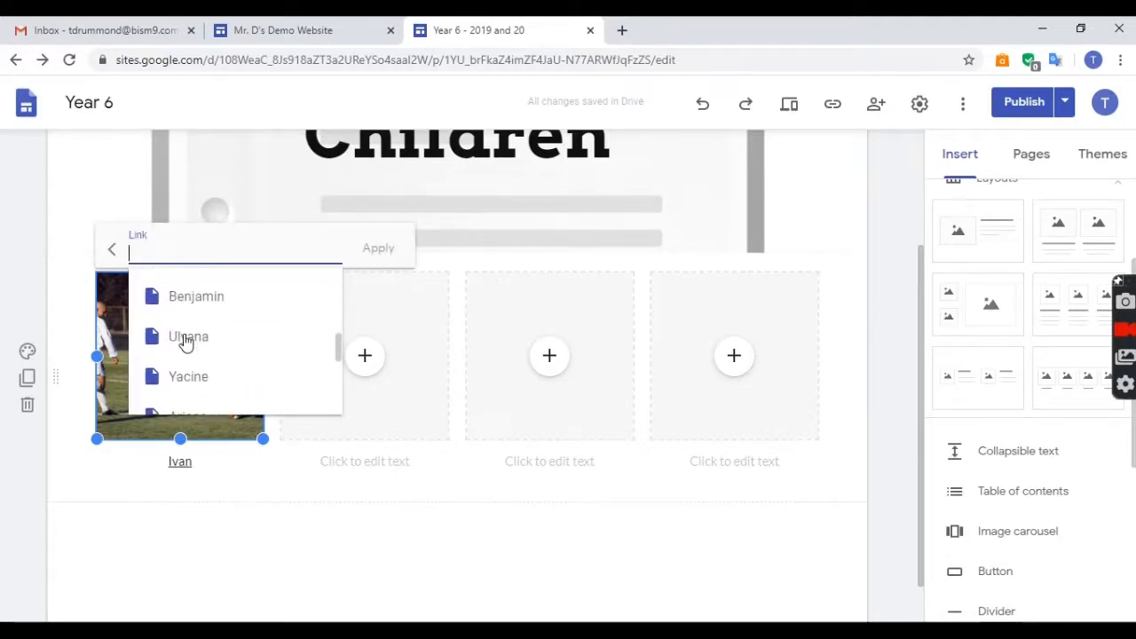
scroll(188, 342, down, 1)
click(196, 296)
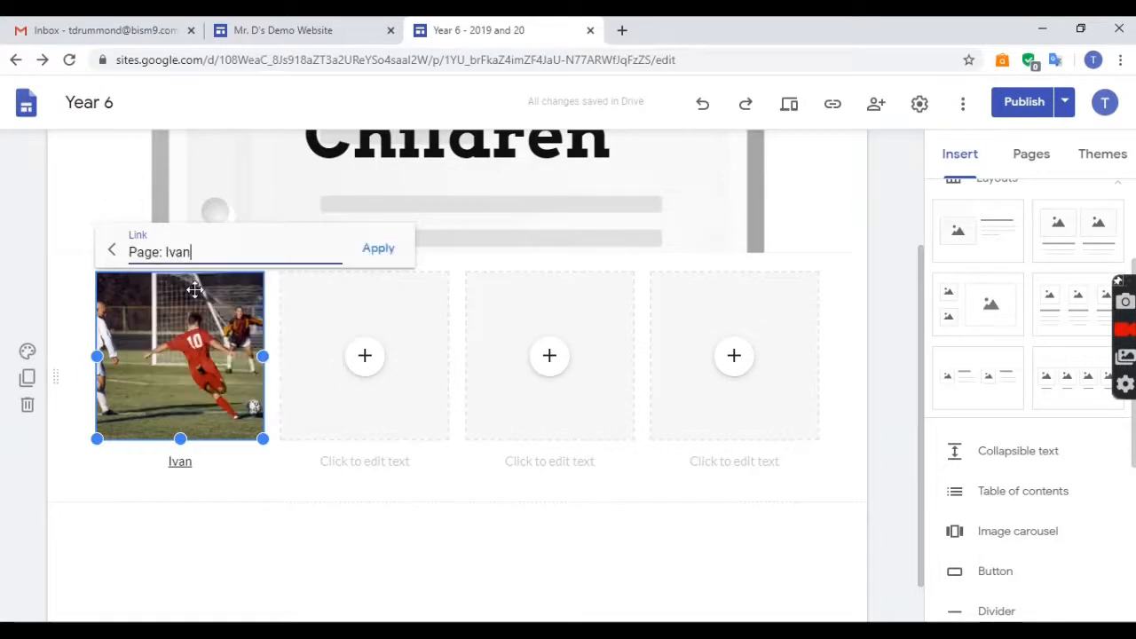
click(393, 256)
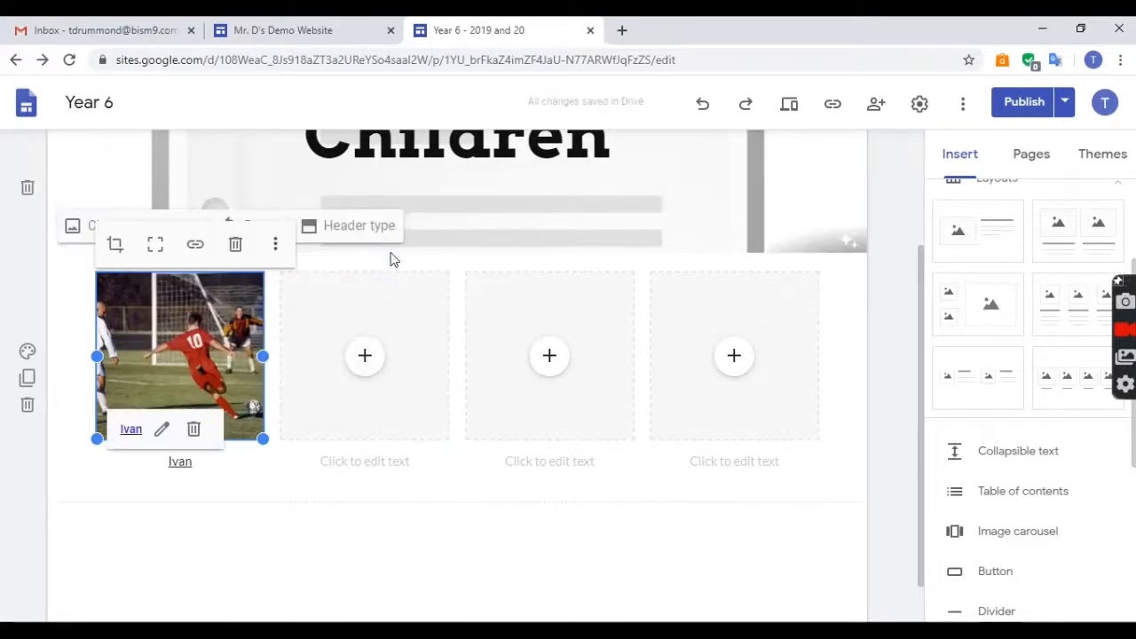
click(235, 522)
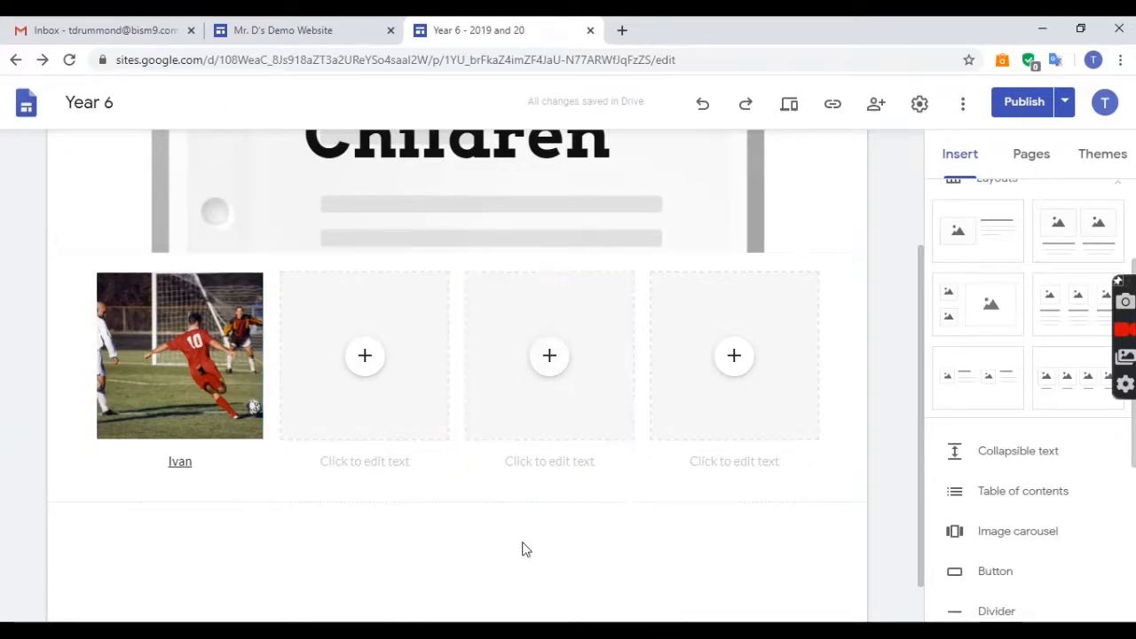
Switch to the demo website and examine the British Cuisine page's header, captioned food images and closing text as a layout example.
scroll(522, 550, up, 1)
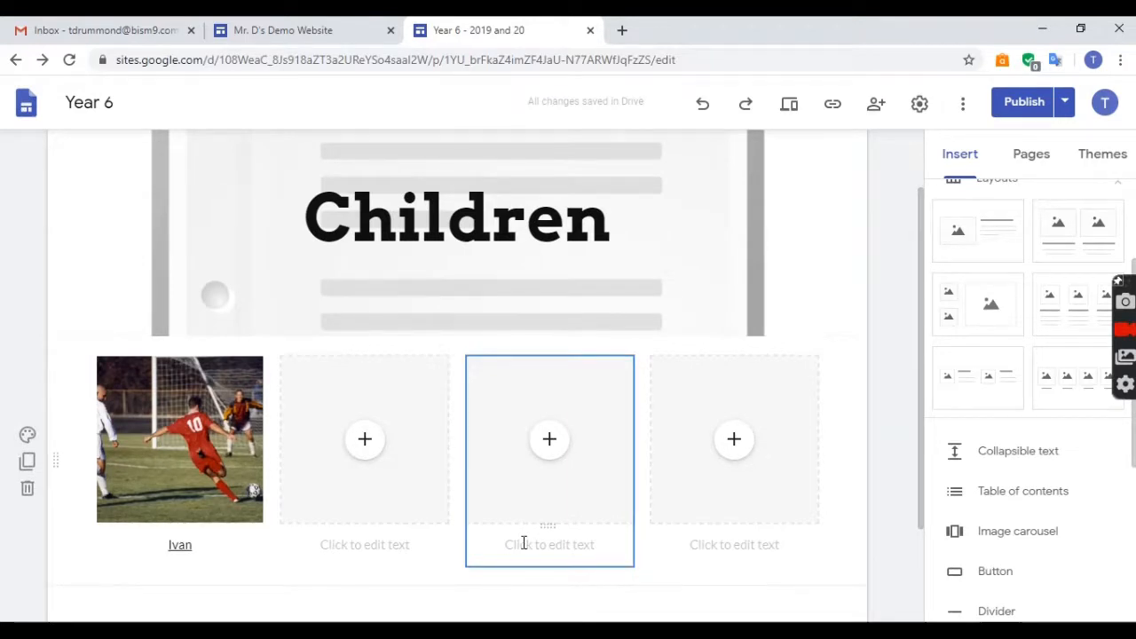
scroll(524, 543, up, 1)
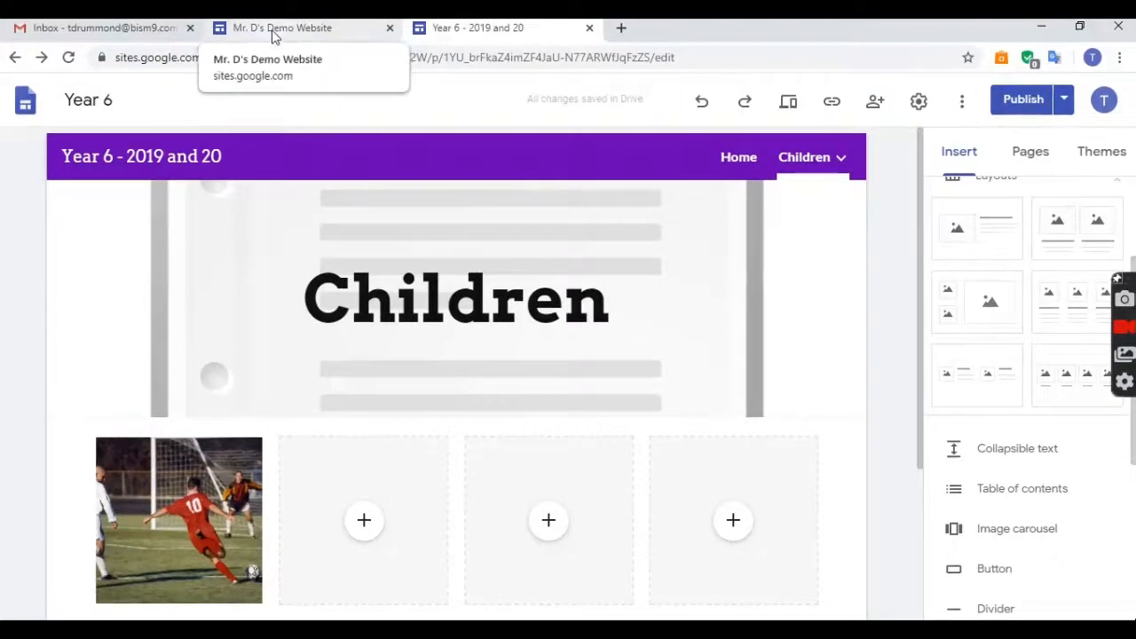
click(274, 32)
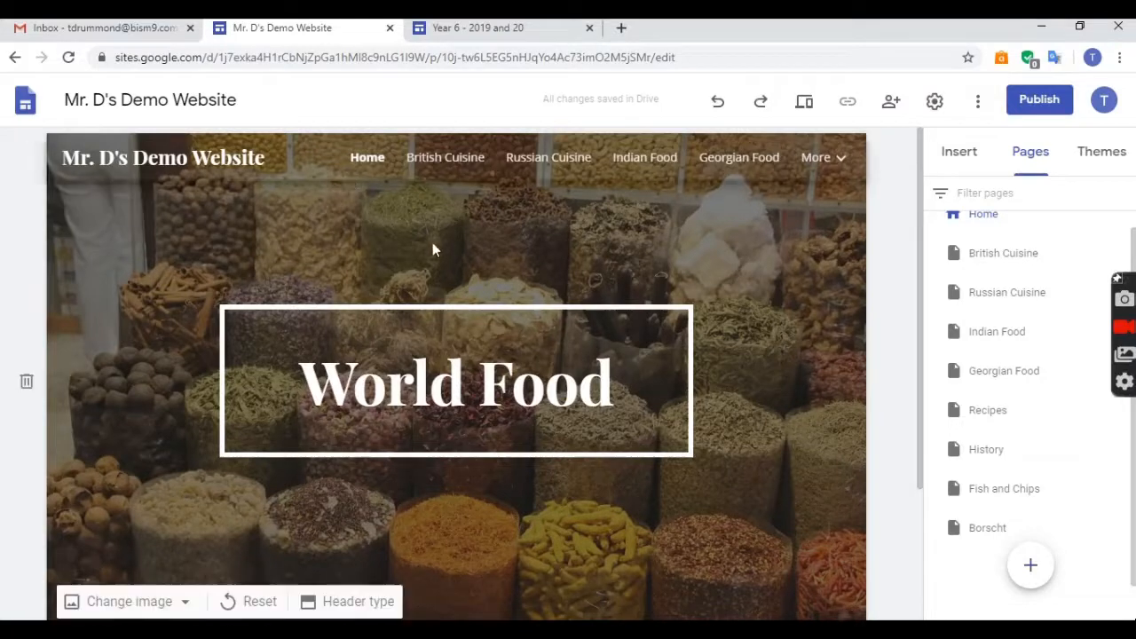
click(444, 156)
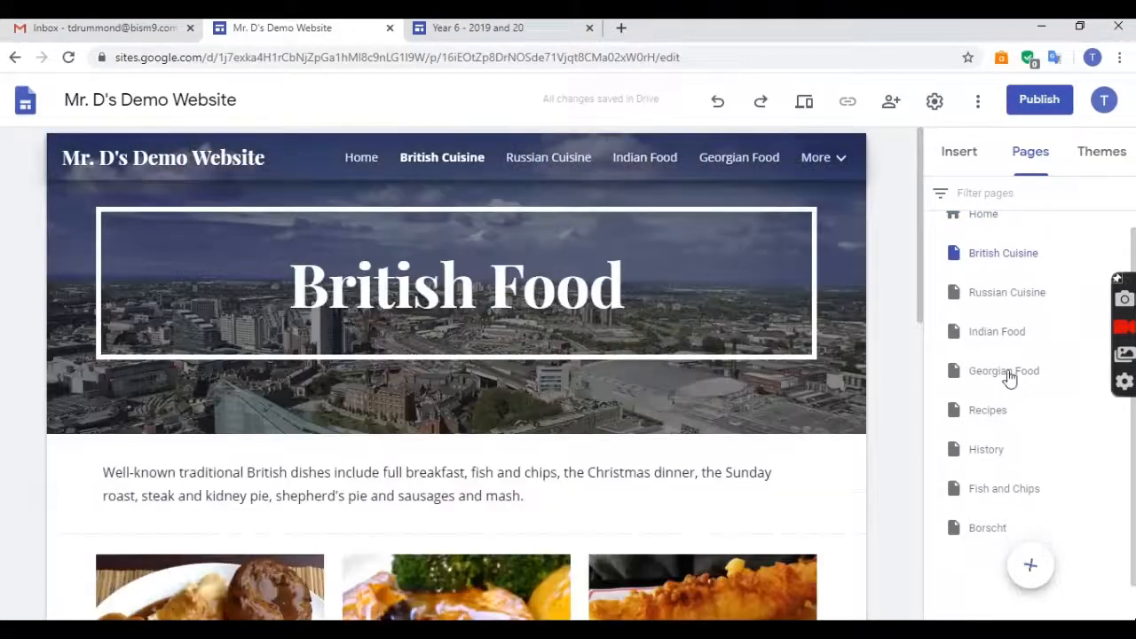
scroll(409, 517, down, 1)
scroll(402, 513, down, 1)
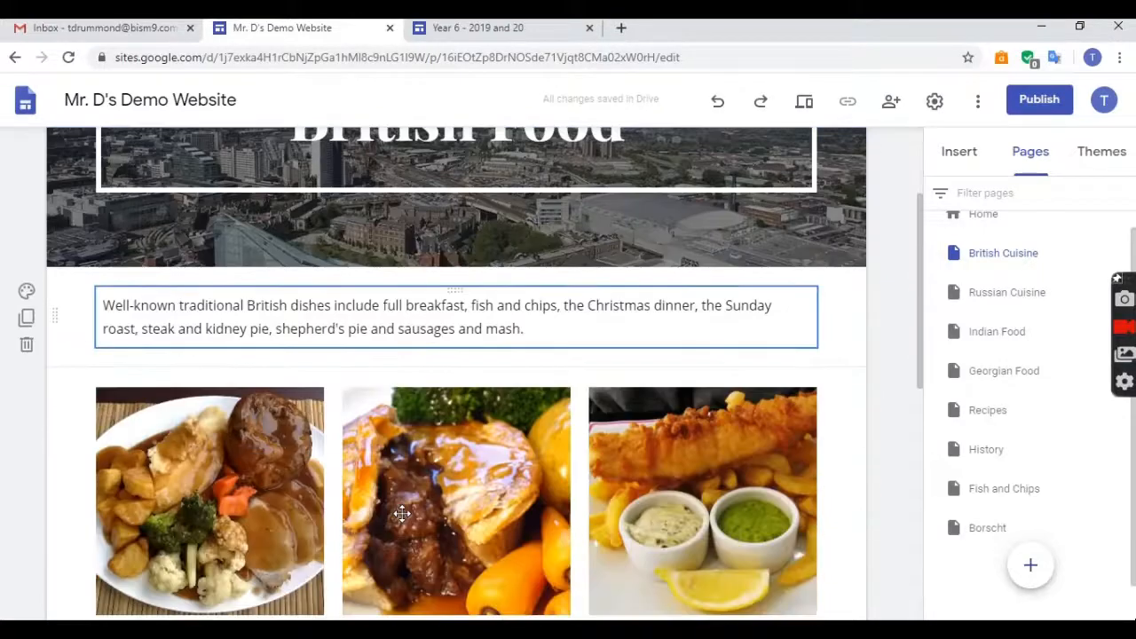
scroll(426, 393, up, 2)
scroll(444, 404, down, 5)
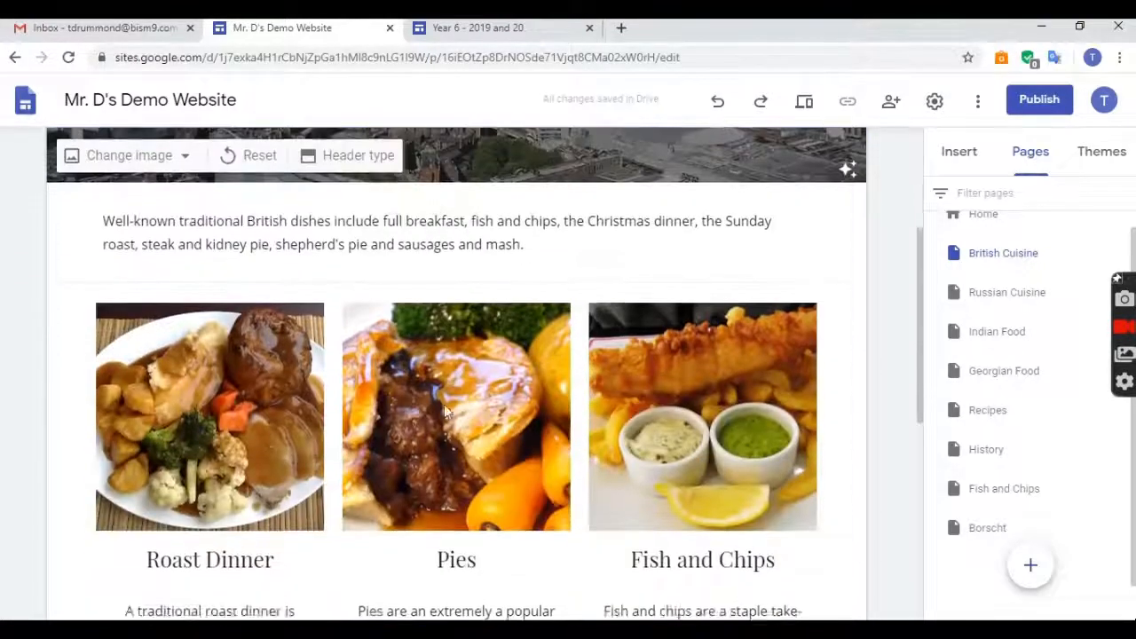
scroll(743, 457, down, 2)
scroll(744, 457, down, 2)
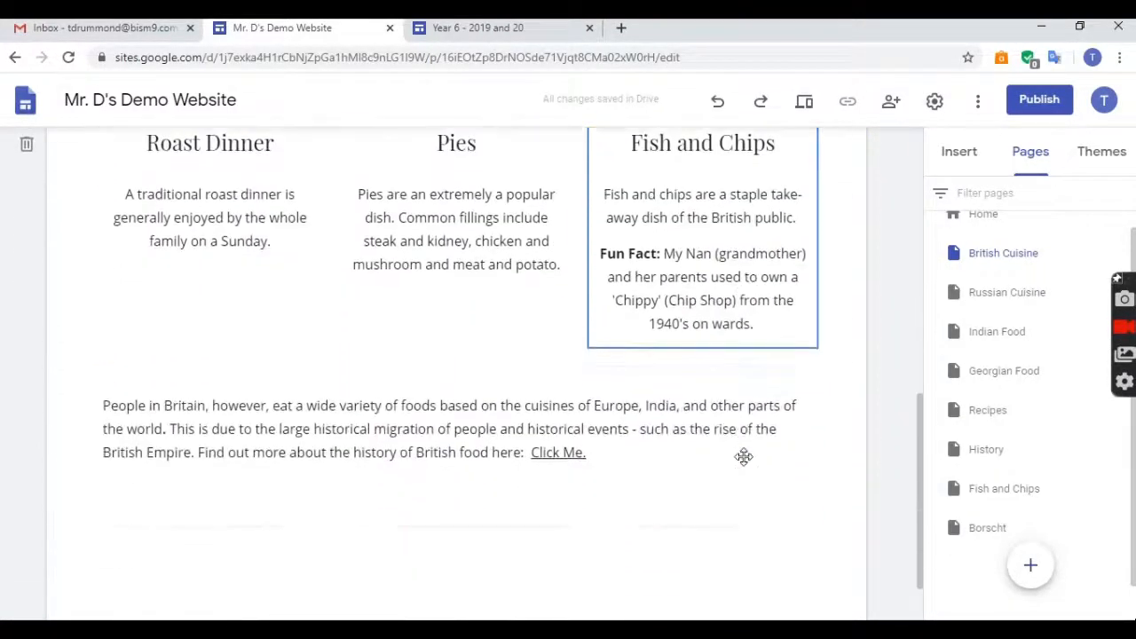
scroll(744, 456, up, 8)
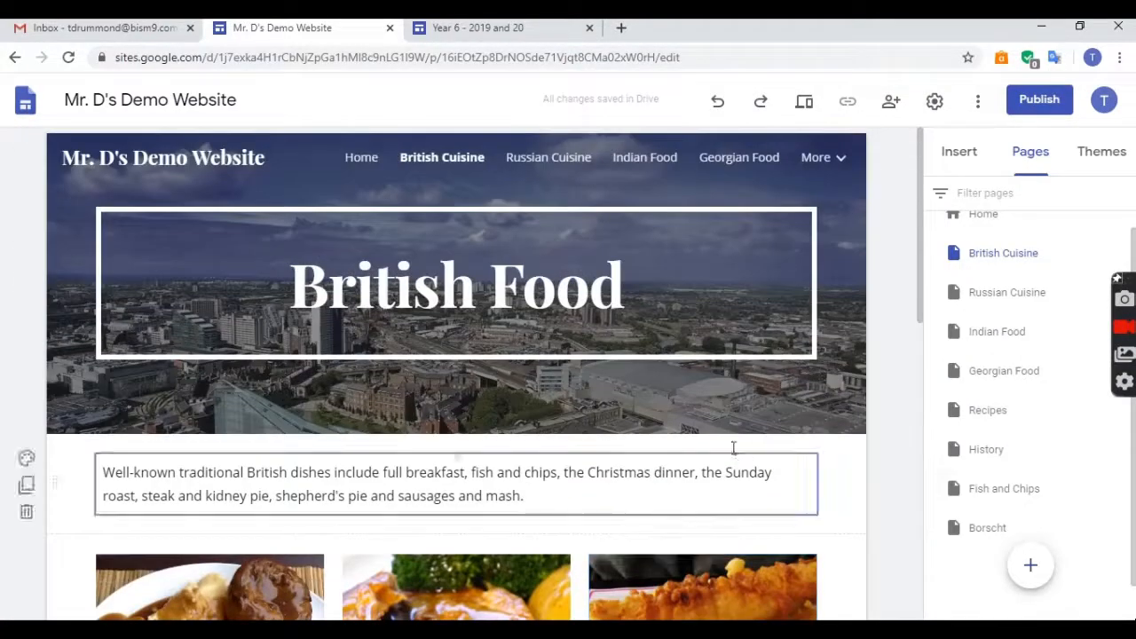
Examine the Russian Cuisine page's layout and the pages collected in the overflow part of the site navigation.
click(554, 160)
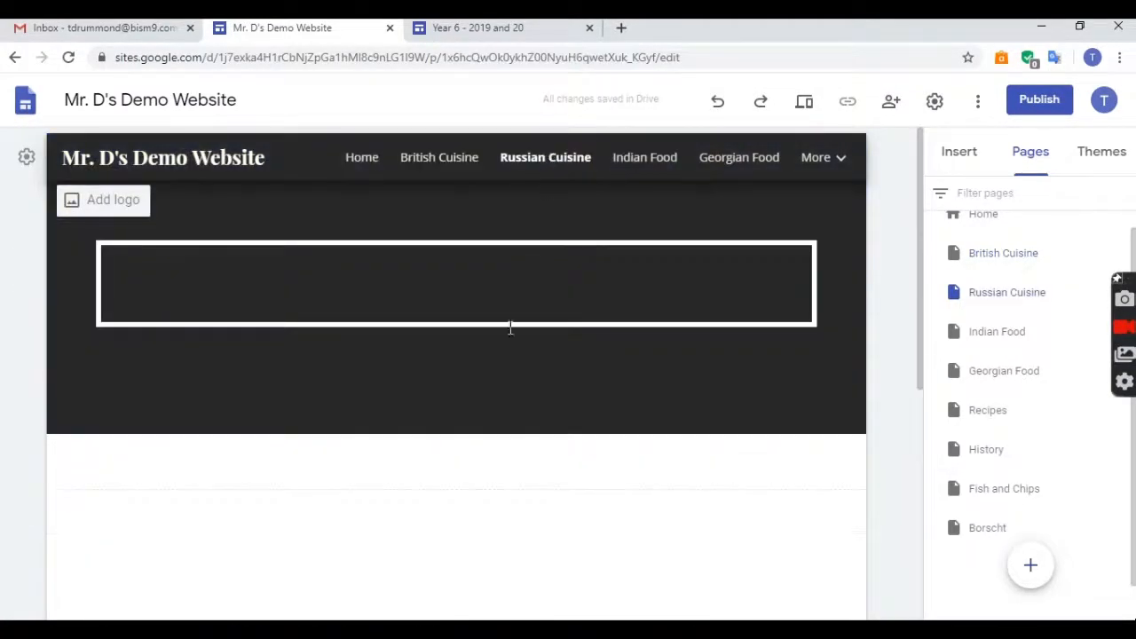
scroll(506, 346, down, 4)
scroll(505, 346, up, 5)
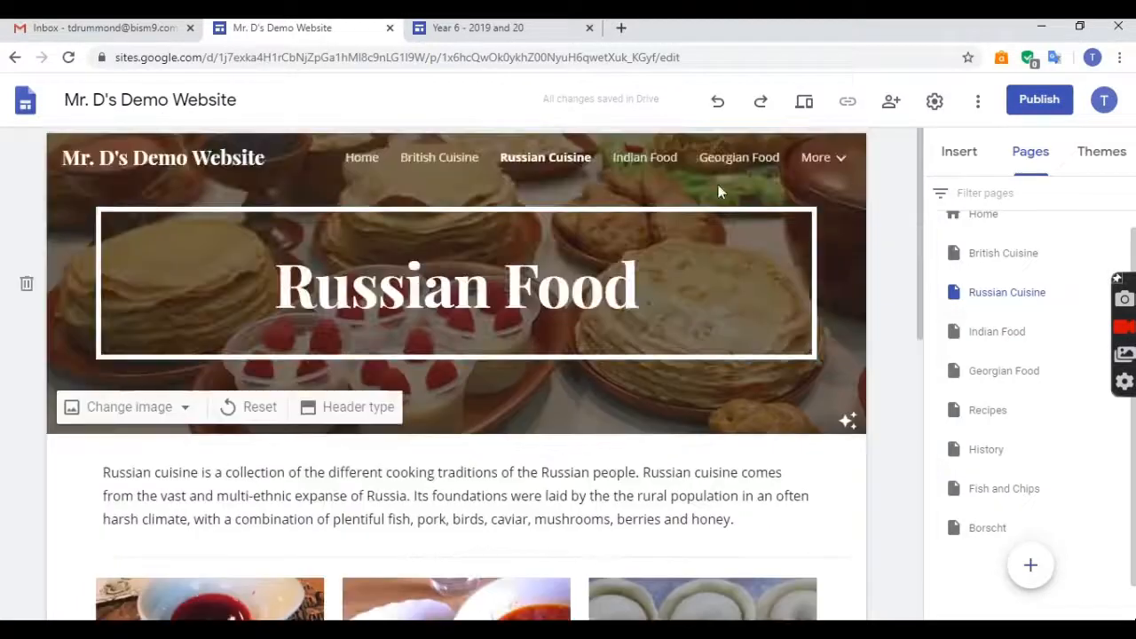
click(824, 167)
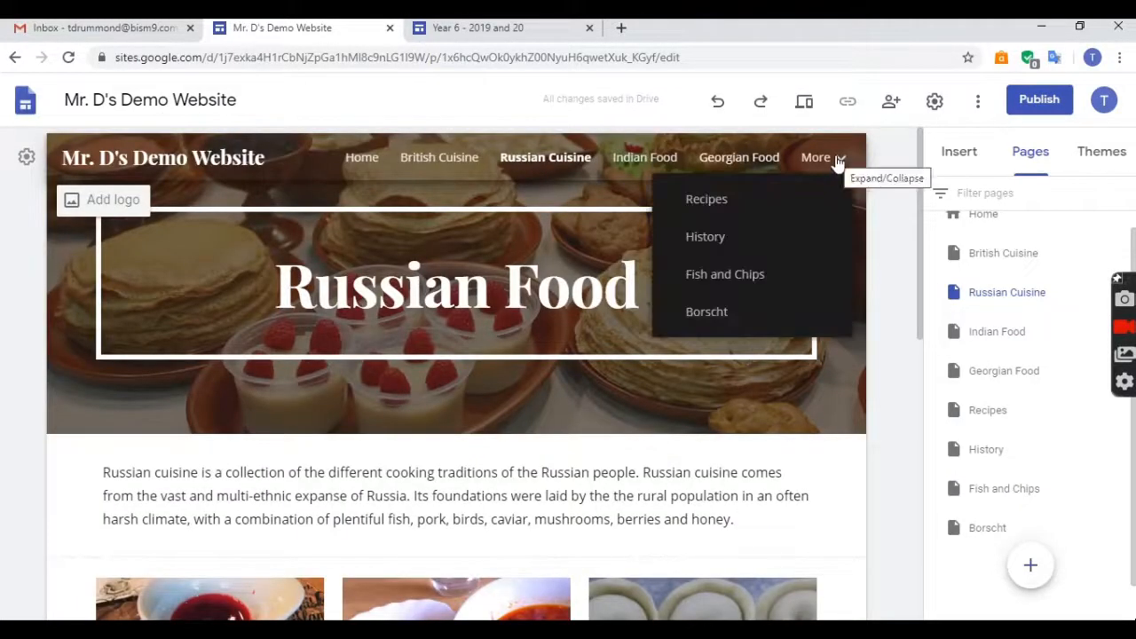
click(839, 160)
click(841, 162)
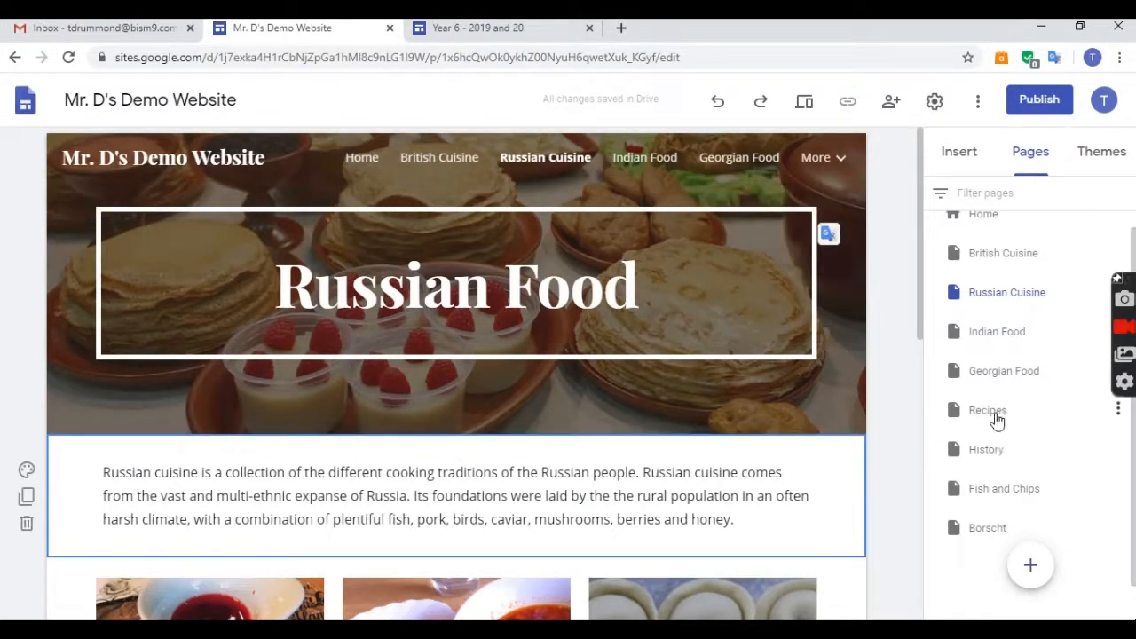
Move the History page directly below Home and nest British Cuisine, Russian Cuisine, Indian Food and Georgian Food under it.
scroll(1000, 444, up, 1)
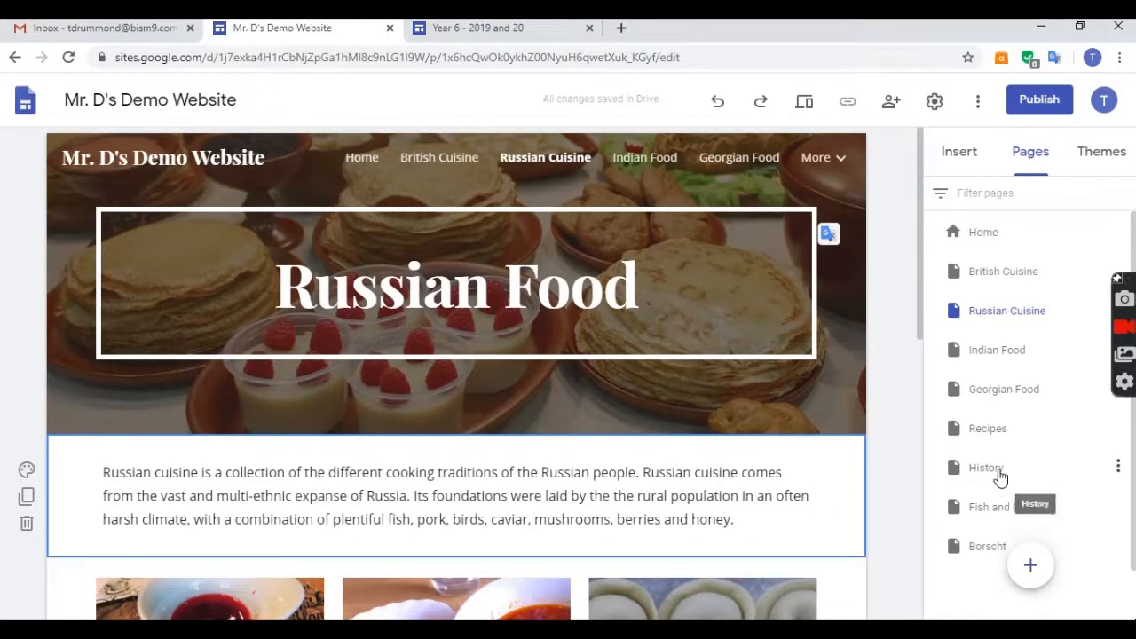
drag(1000, 478, 995, 269)
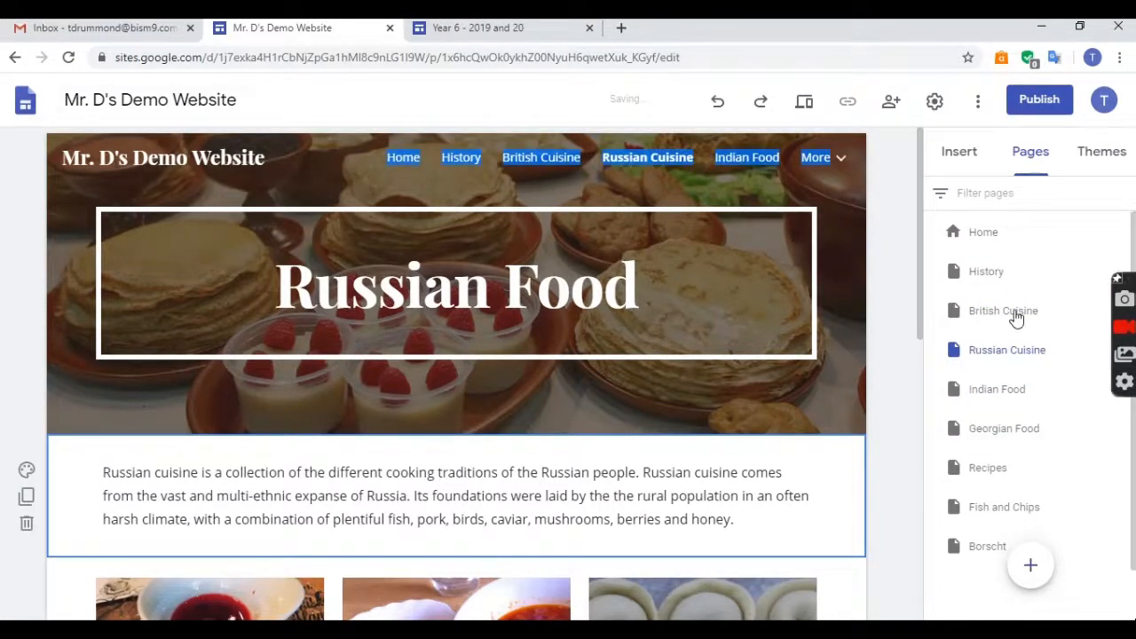
drag(1017, 318, 1007, 283)
drag(997, 348, 997, 281)
drag(1001, 388, 999, 281)
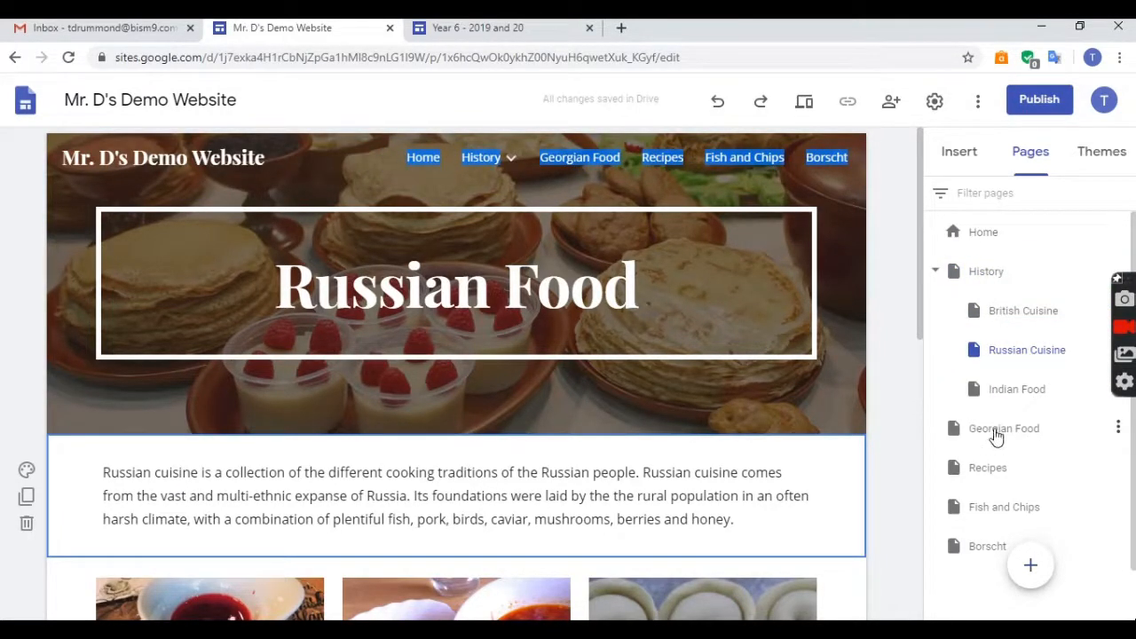
drag(997, 435, 1006, 276)
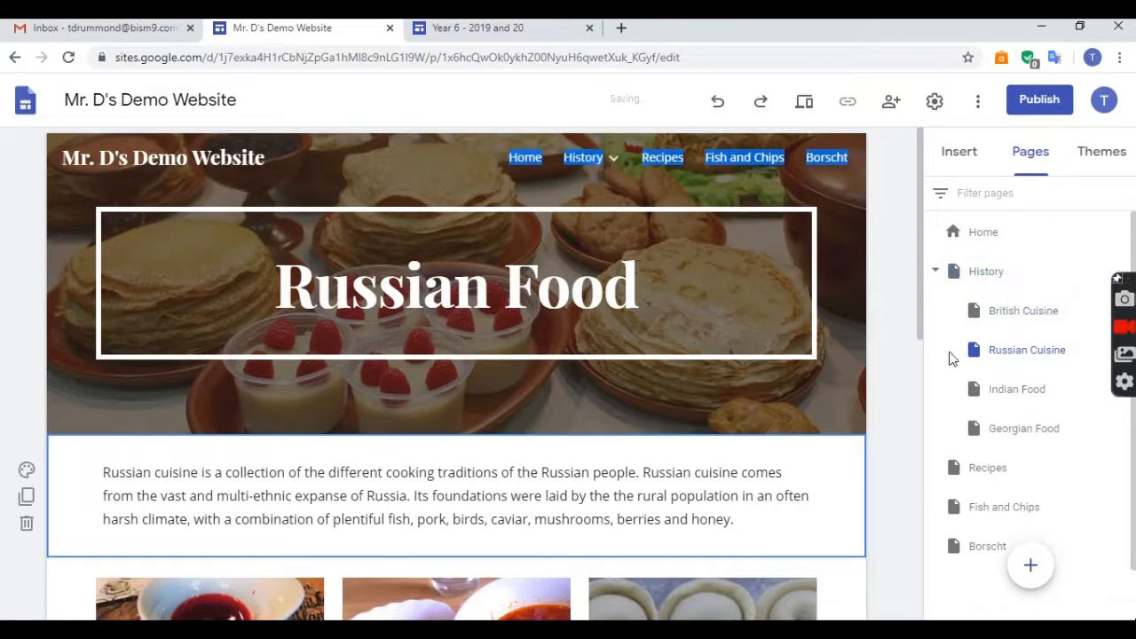
click(744, 511)
mouse_move(601, 160)
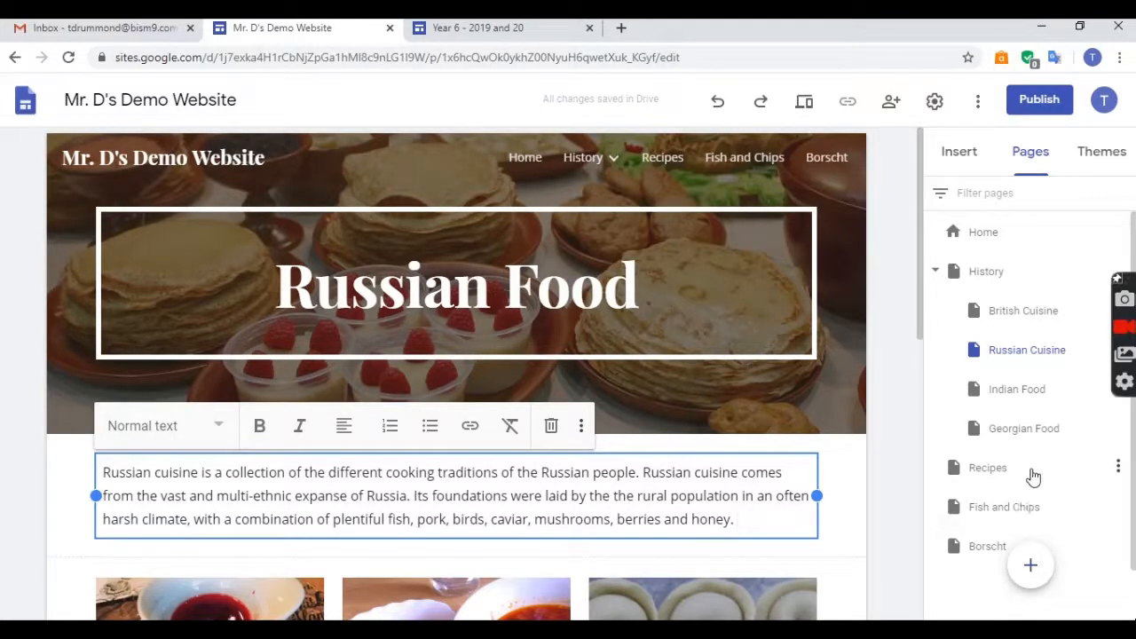
Look through the Fish and Chips recipe page and nest Fish and Chips and Borscht under the Recipes page.
click(1012, 510)
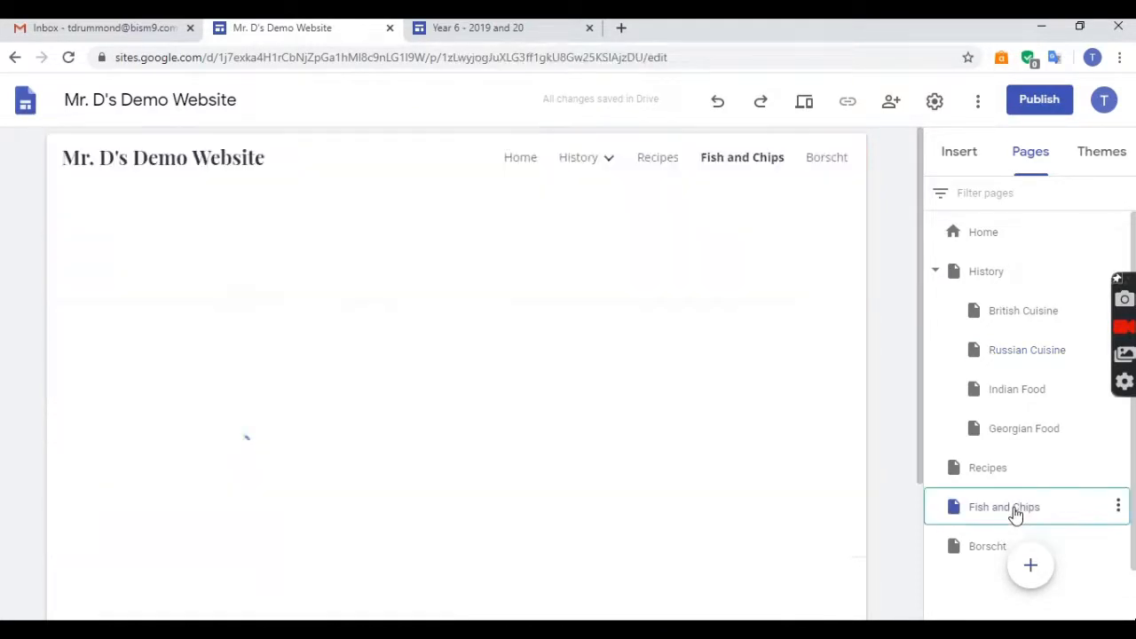
scroll(609, 465, down, 3)
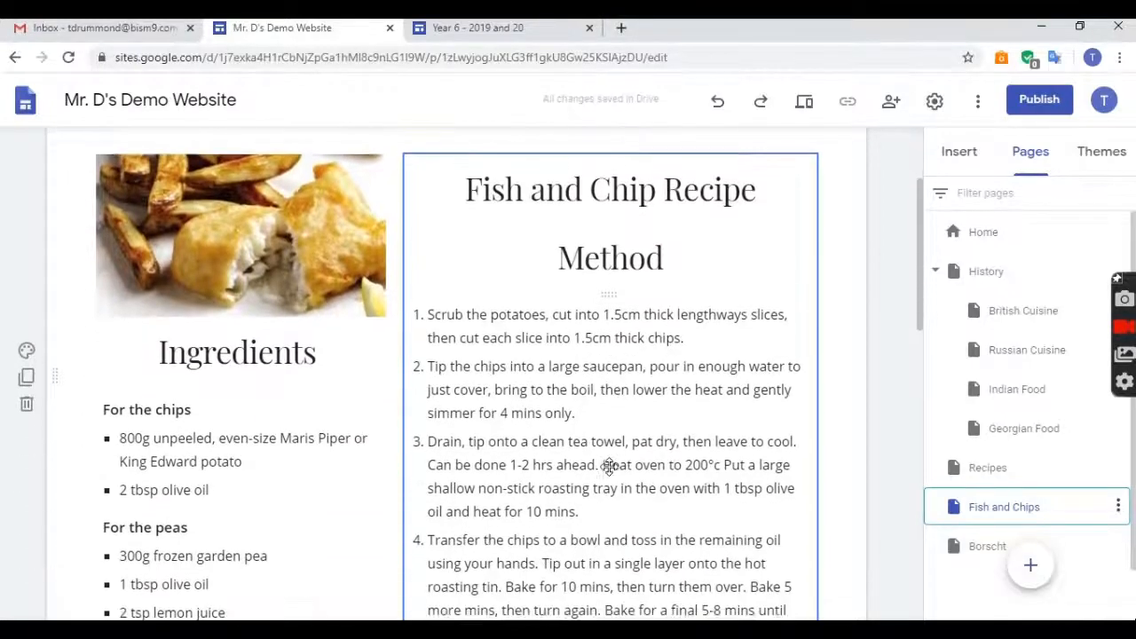
scroll(609, 465, down, 6)
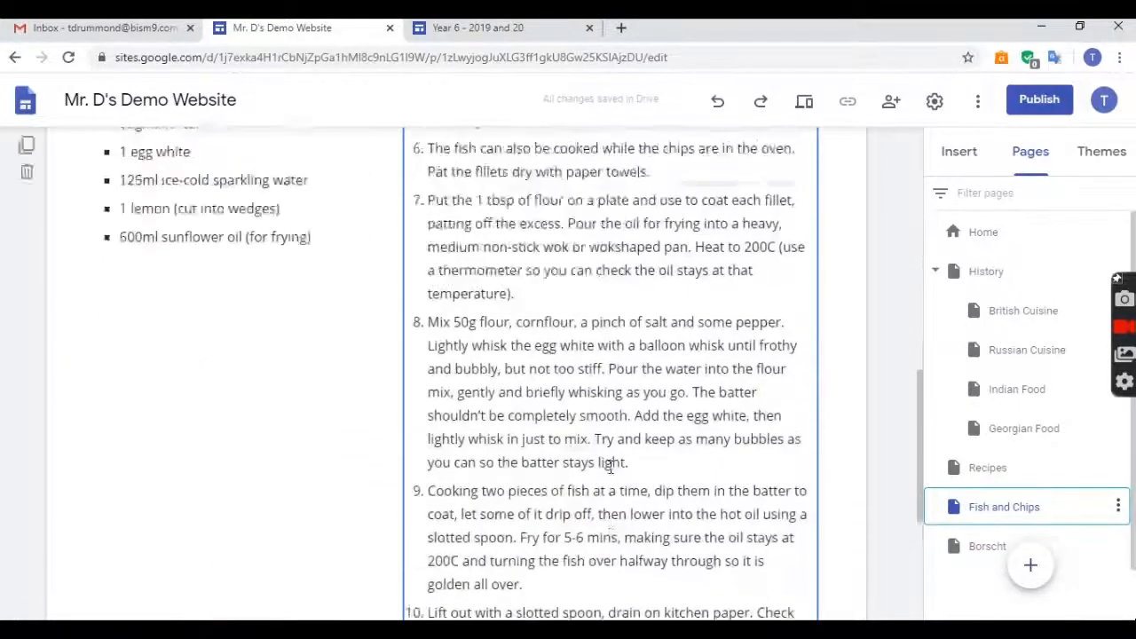
scroll(609, 465, up, 9)
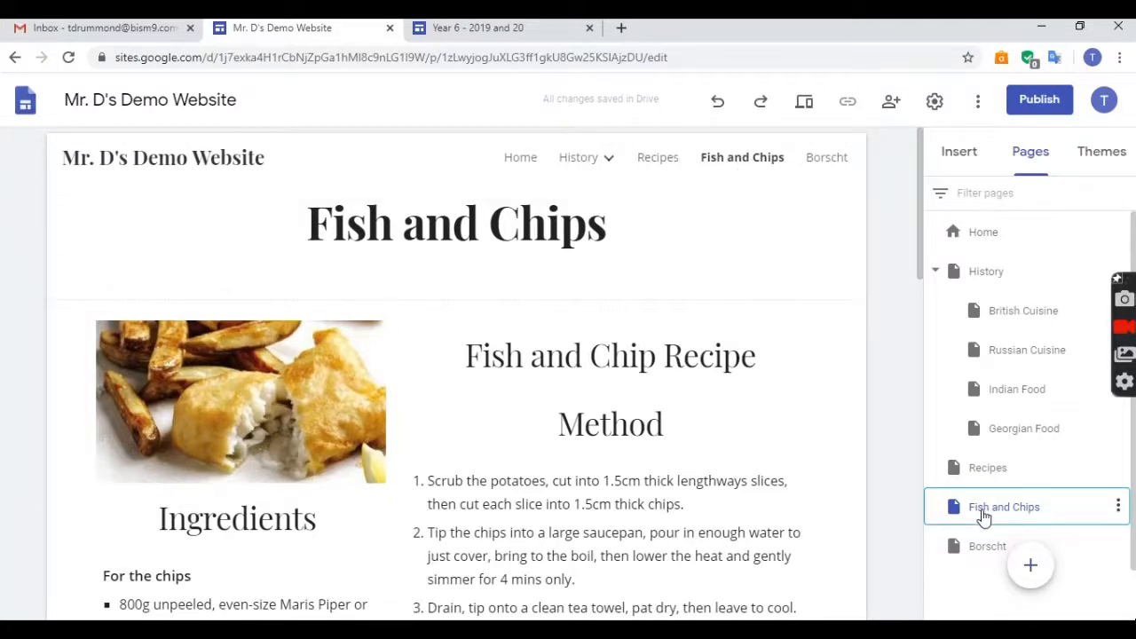
drag(983, 515, 1012, 482)
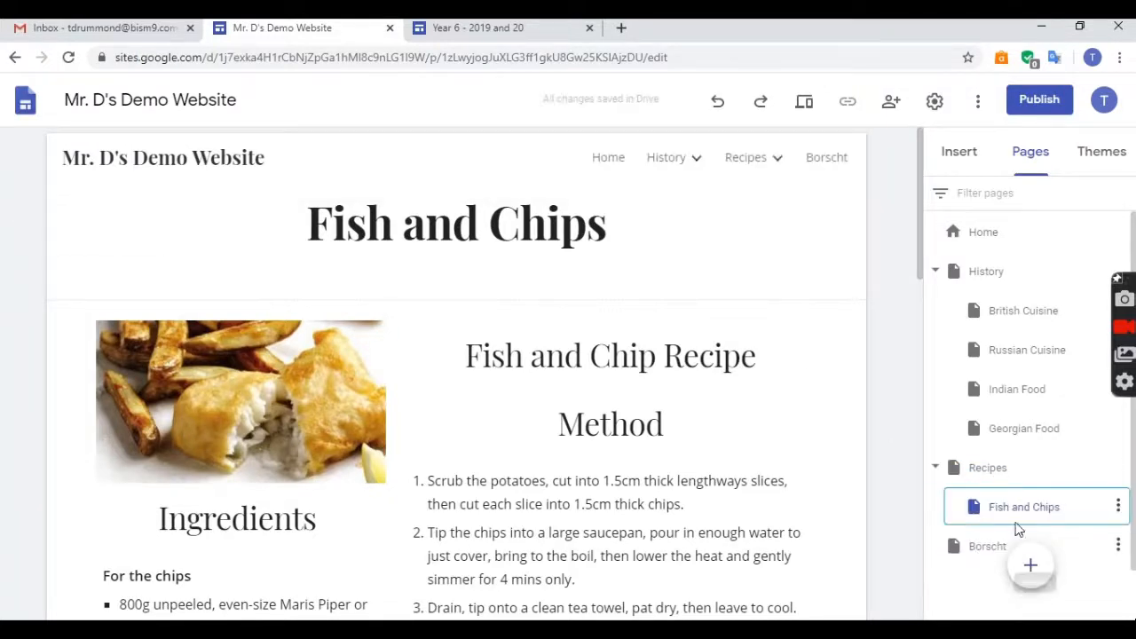
drag(1012, 543, 1002, 480)
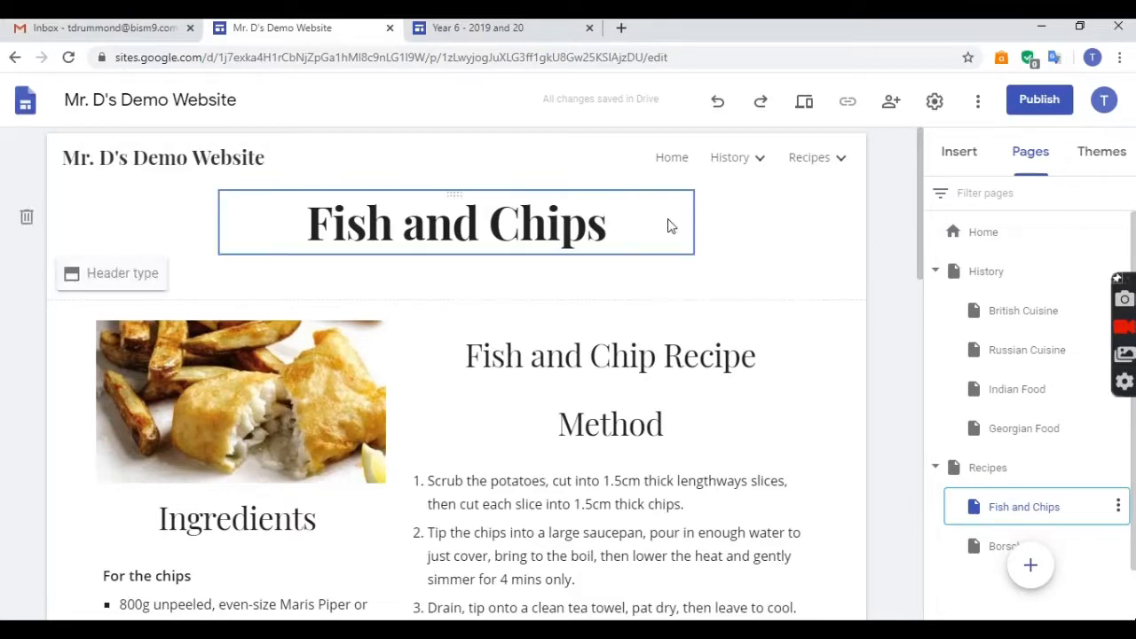
Preview the demo website and check the Home page plus the Russian Cuisine and British Cuisine pages grouped under History.
click(804, 102)
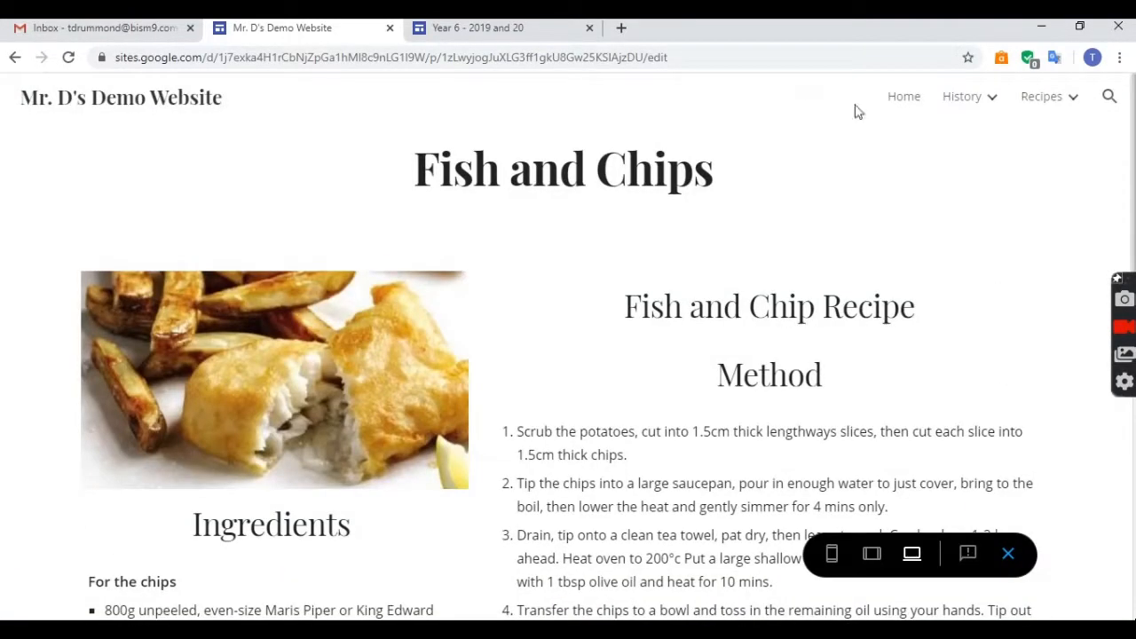
click(907, 101)
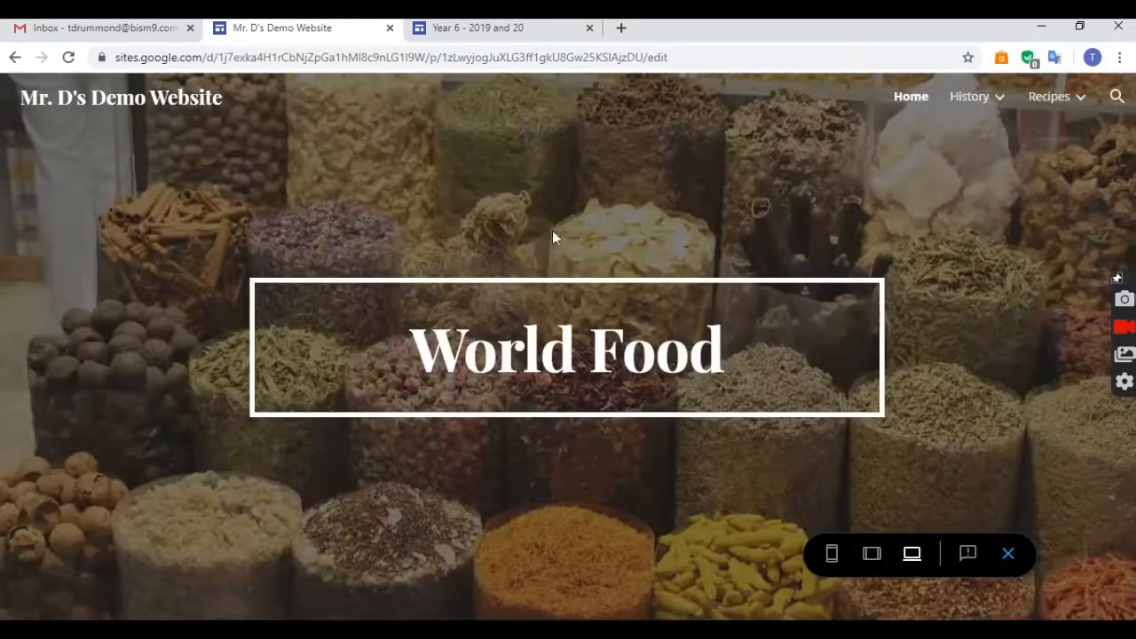
mouse_move(977, 104)
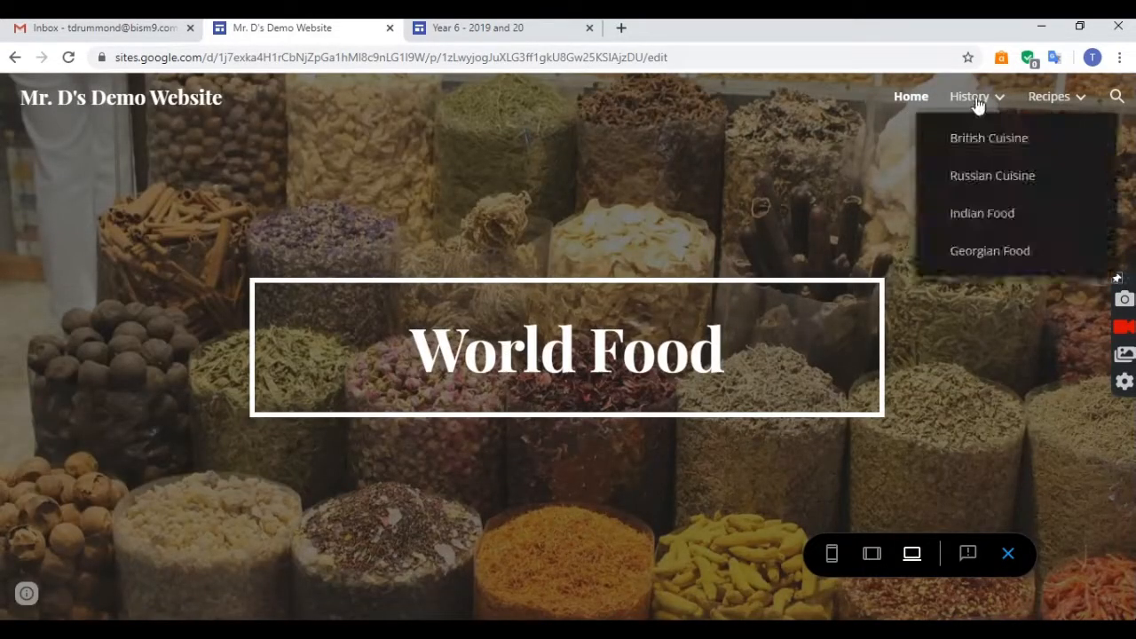
click(979, 178)
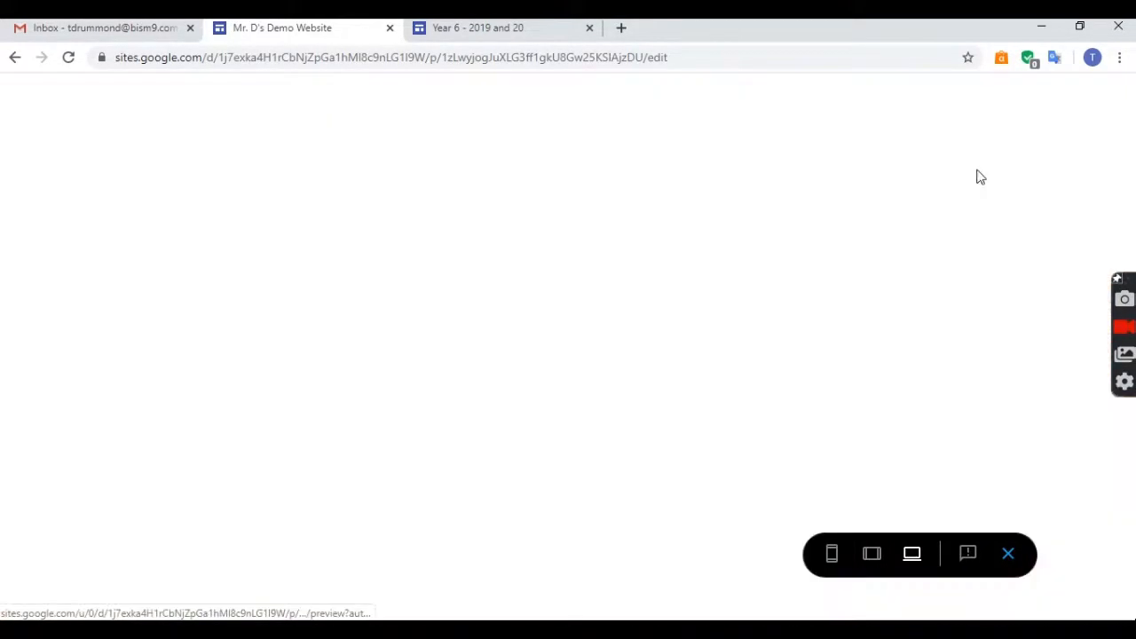
scroll(683, 355, down, 5)
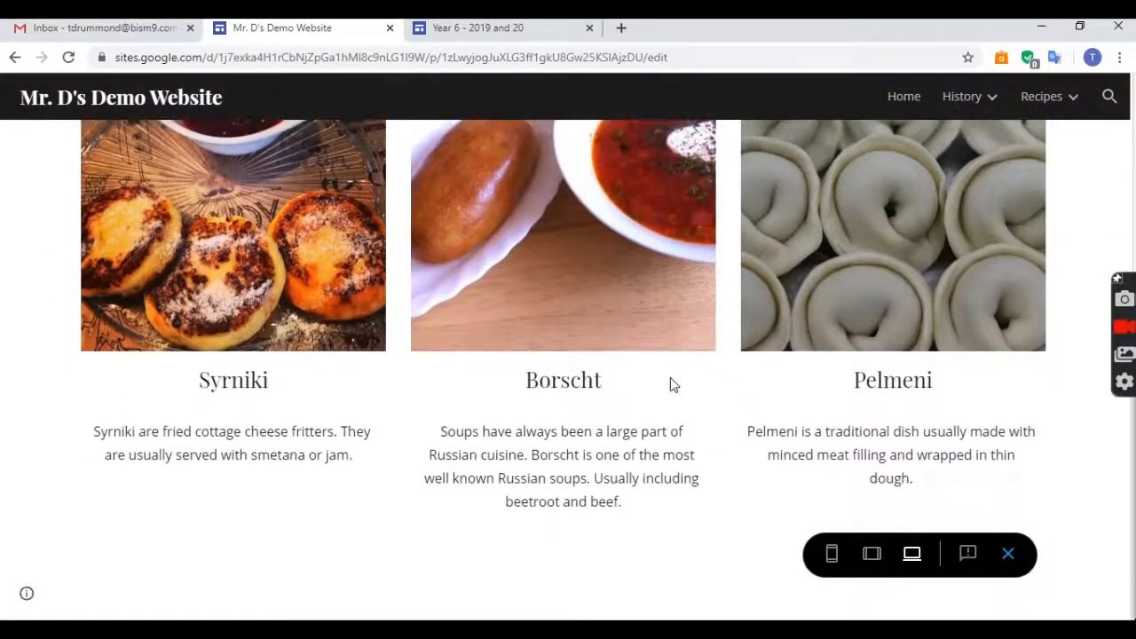
scroll(672, 380, up, 6)
mouse_move(969, 87)
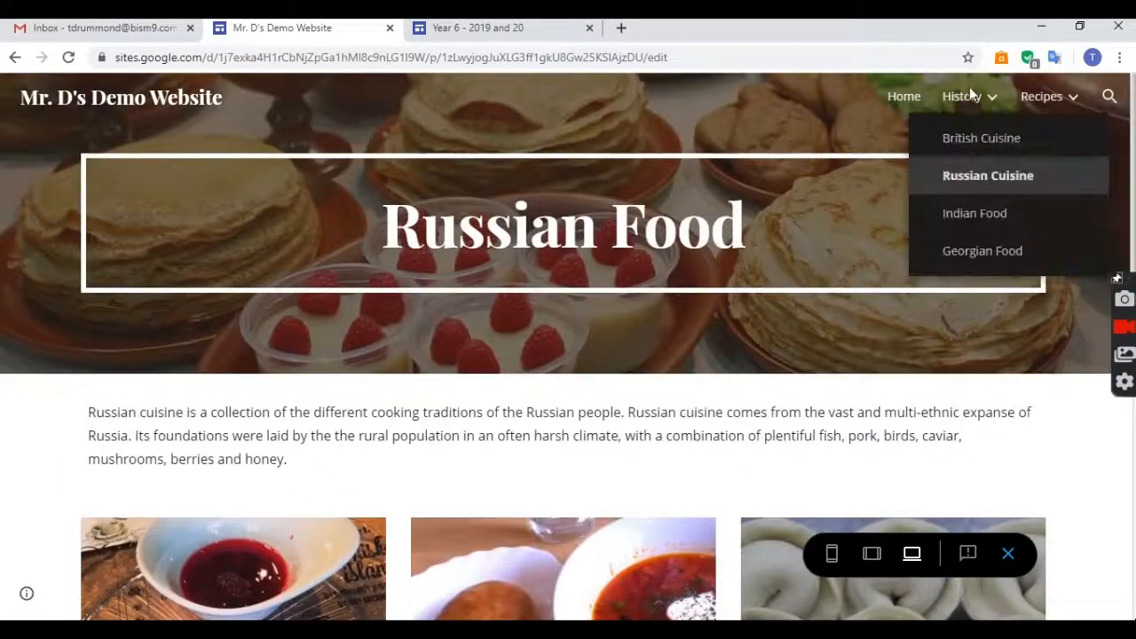
click(968, 148)
scroll(823, 359, down, 4)
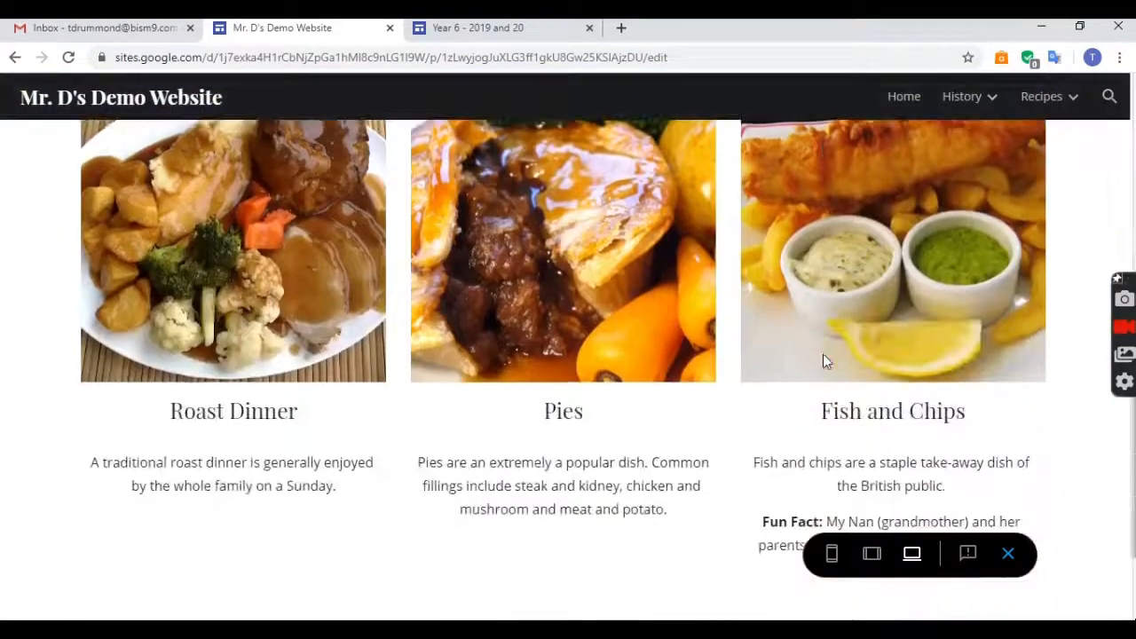
scroll(823, 360, up, 4)
Check the Fish and Chips page grouped under Recipes, close the preview and review the History subpages in the editor's navigation.
mouse_move(1066, 99)
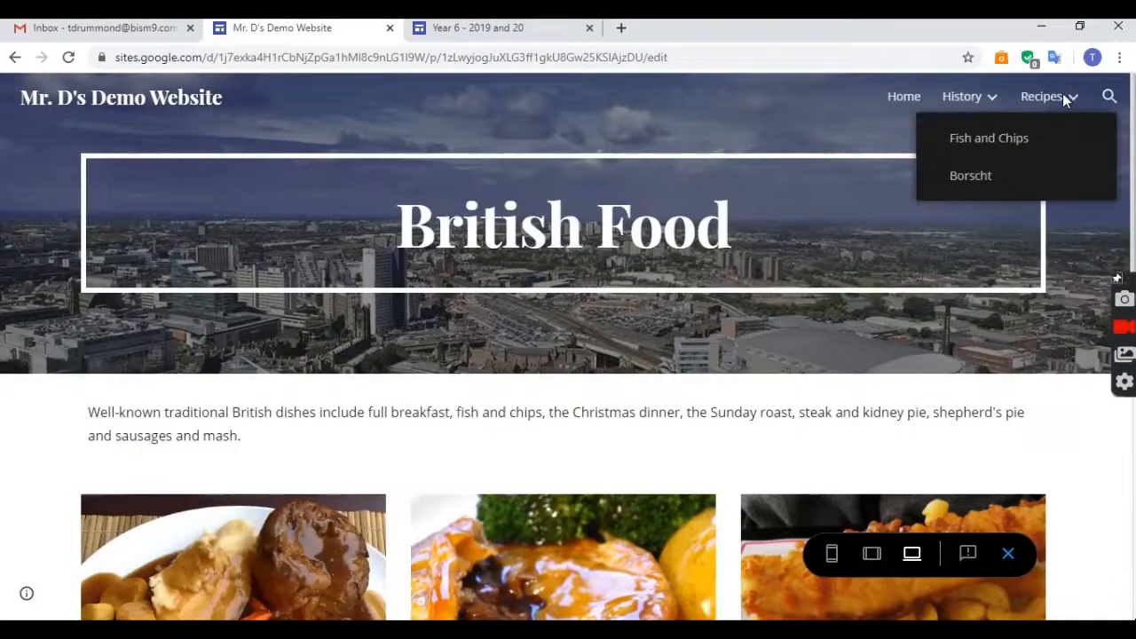
click(1011, 145)
scroll(718, 399, down, 8)
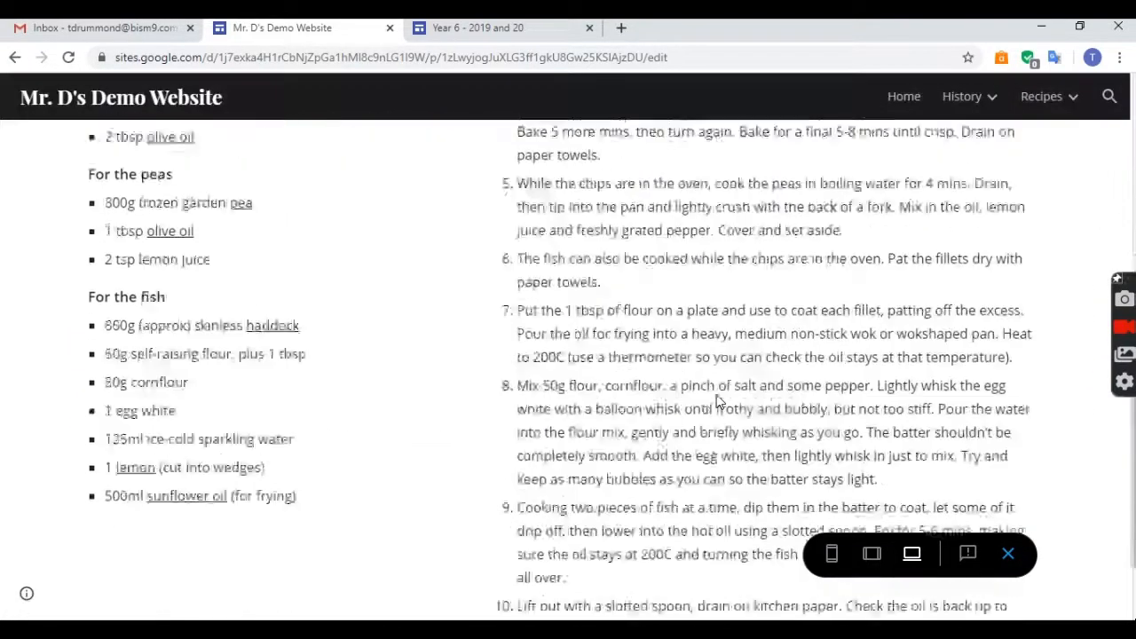
scroll(717, 402, up, 6)
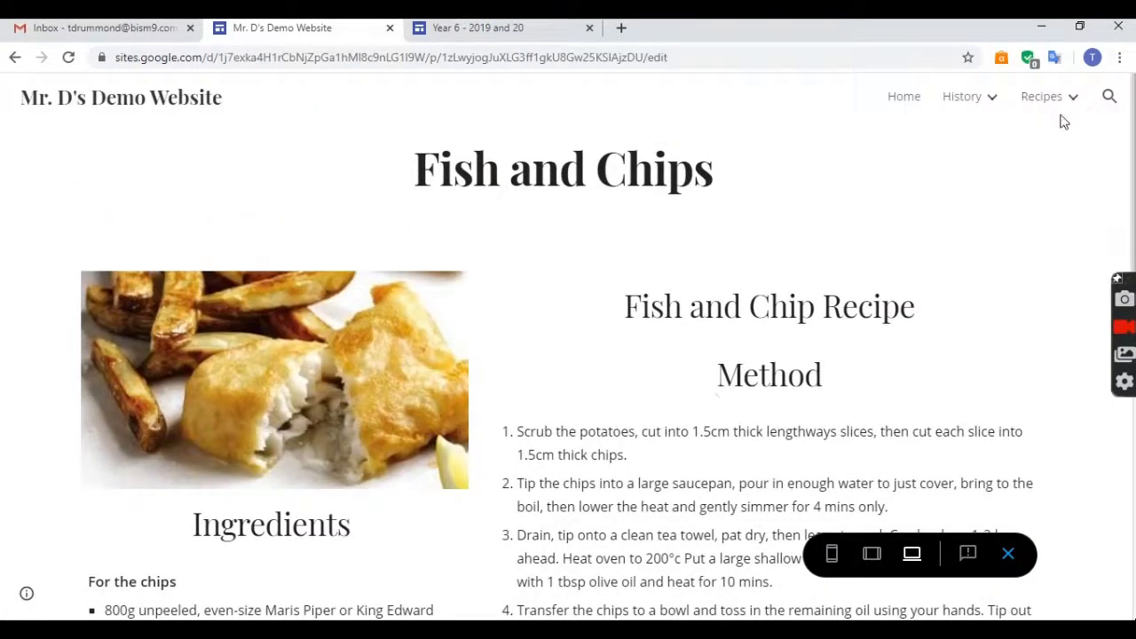
mouse_move(1062, 102)
click(1006, 555)
mouse_move(737, 157)
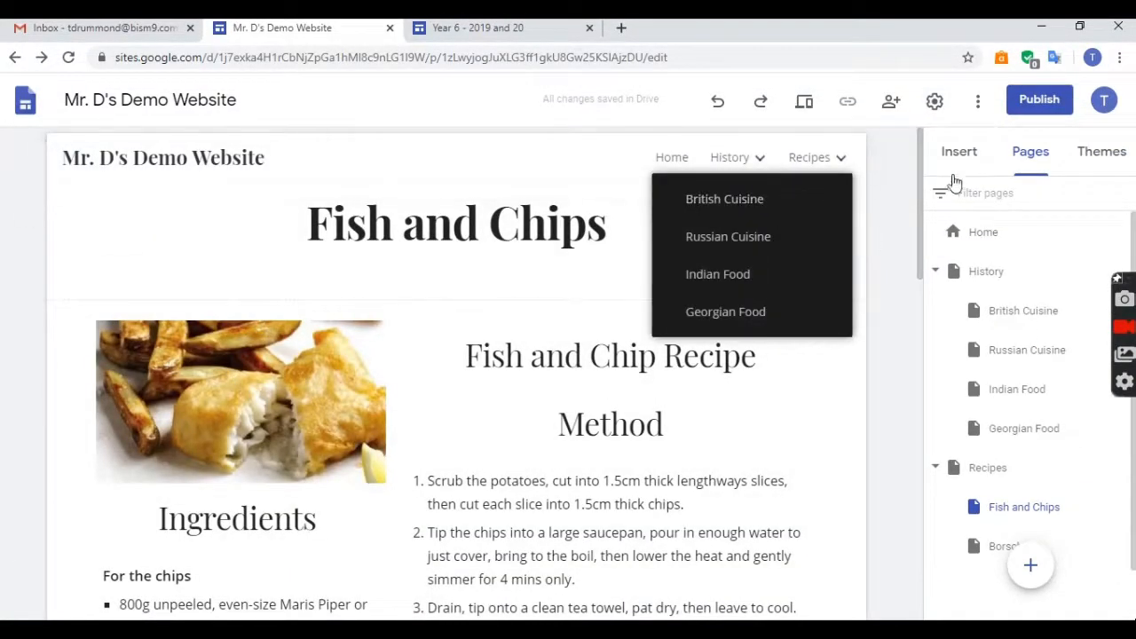
Add two new subpages named Russian and British under the Recipes page.
click(1030, 565)
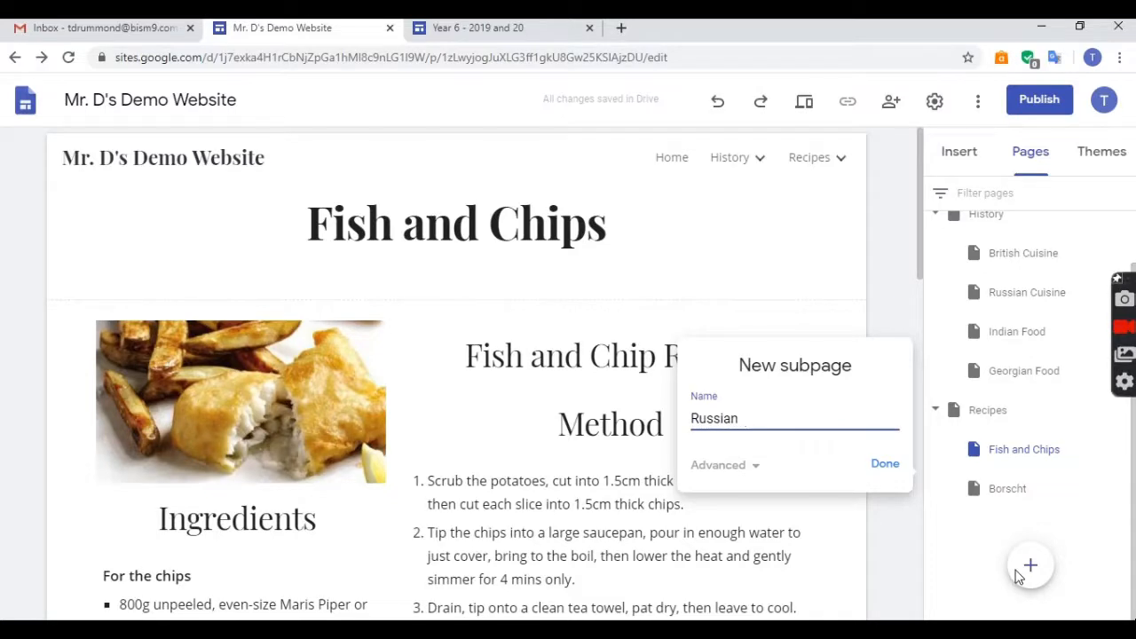
click(897, 471)
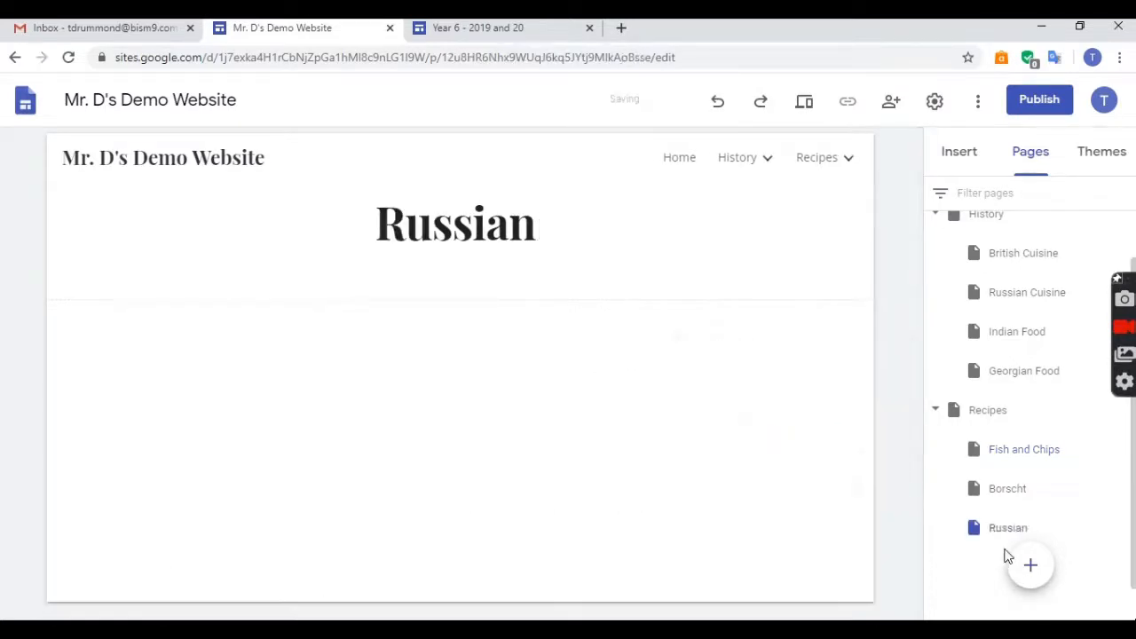
click(1027, 573)
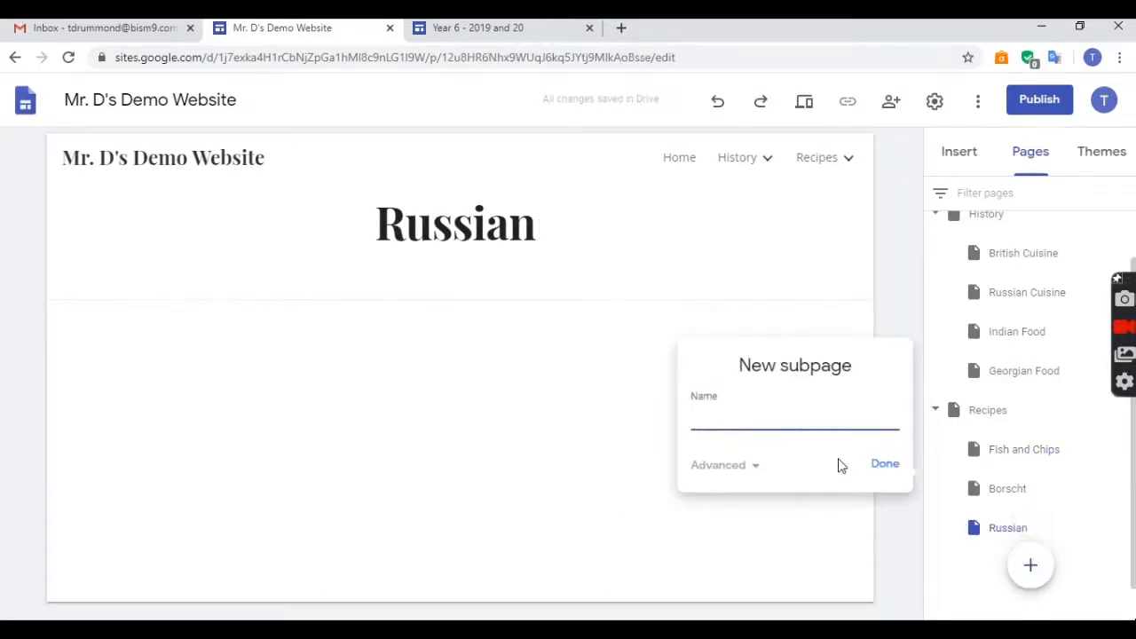
text(British)
click(885, 465)
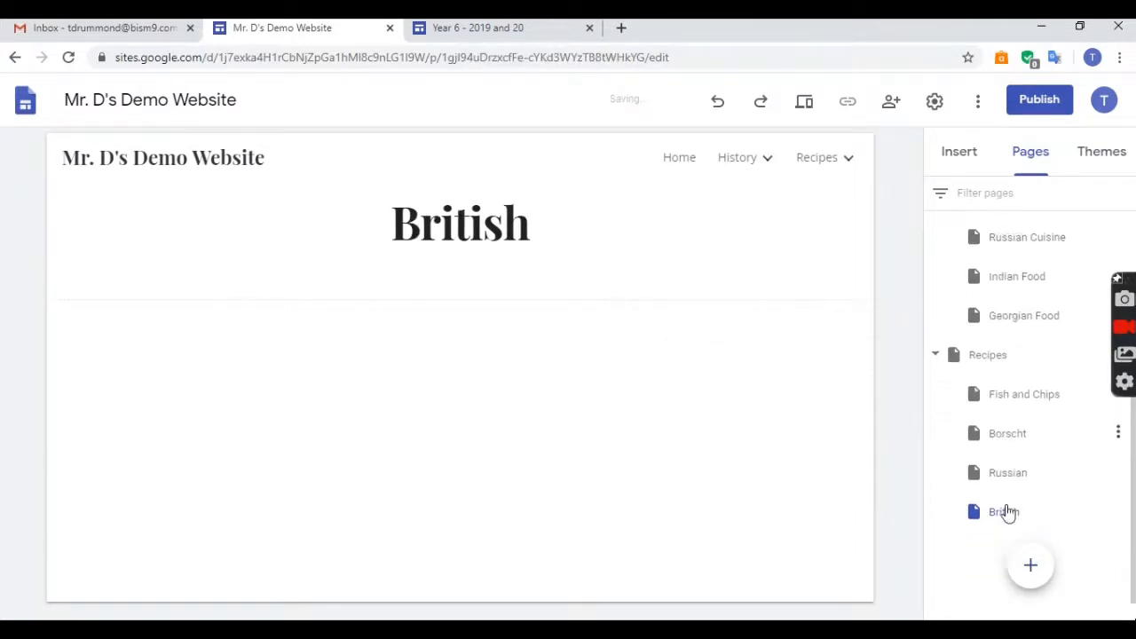
mouse_move(844, 160)
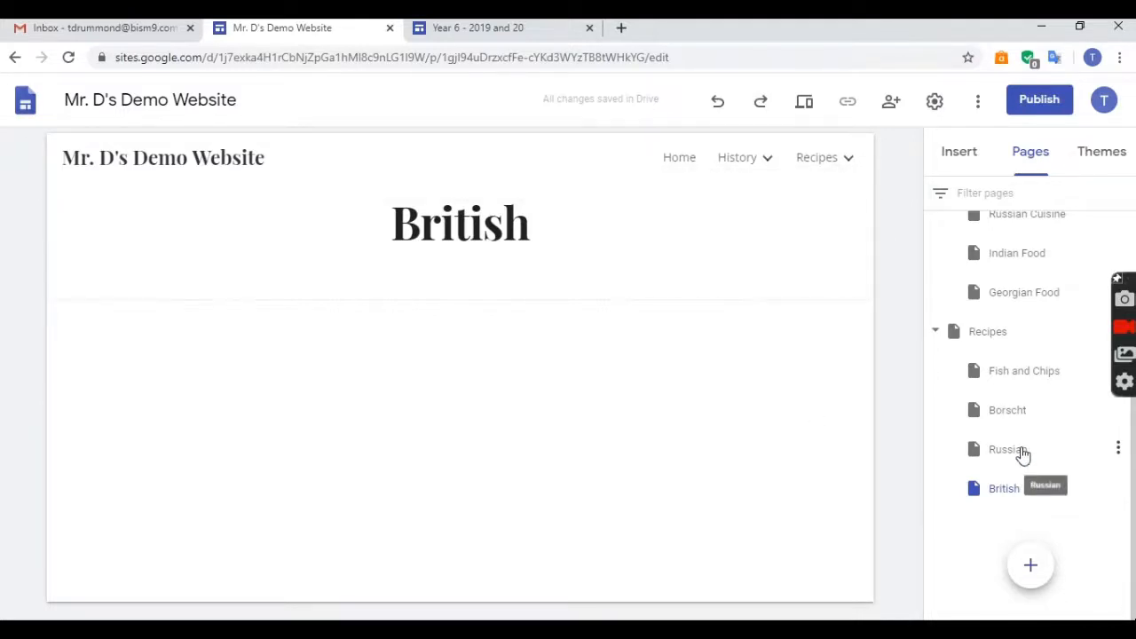
Place British and Russian first under Recipes, then nest Fish and Chips under British and Borscht under Russian.
drag(1007, 451, 994, 364)
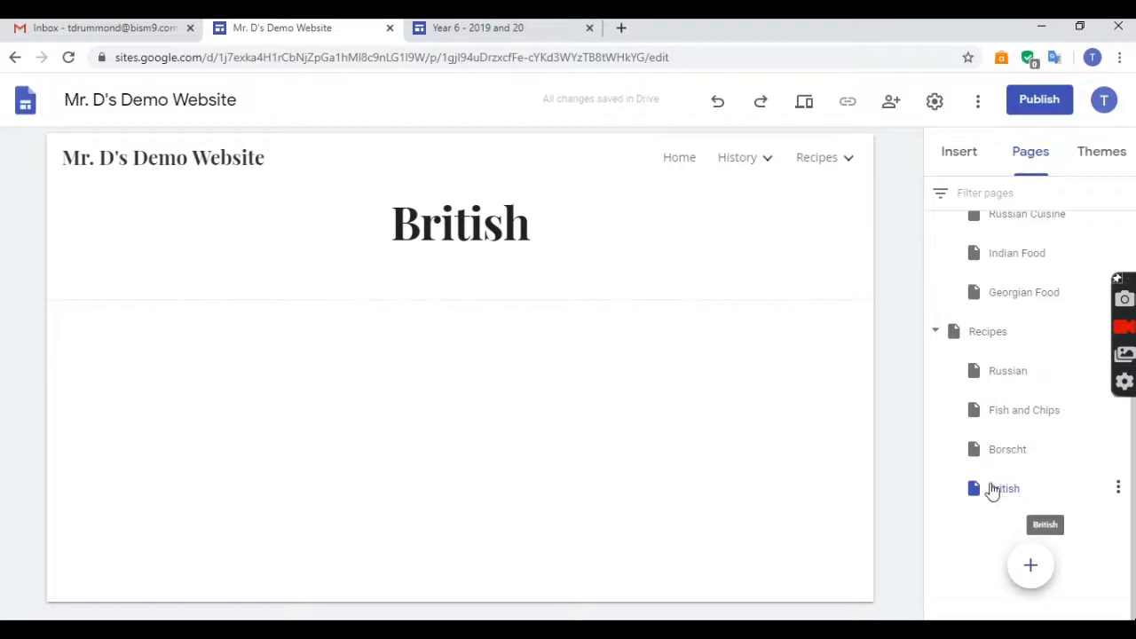
drag(992, 489, 1003, 374)
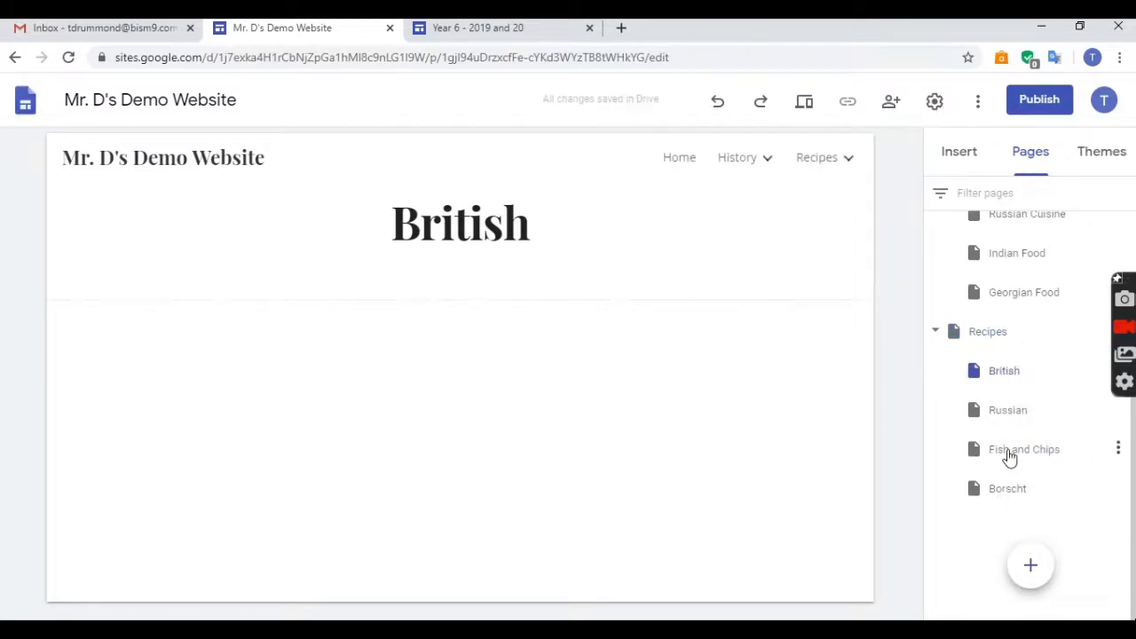
drag(1033, 456, 1004, 378)
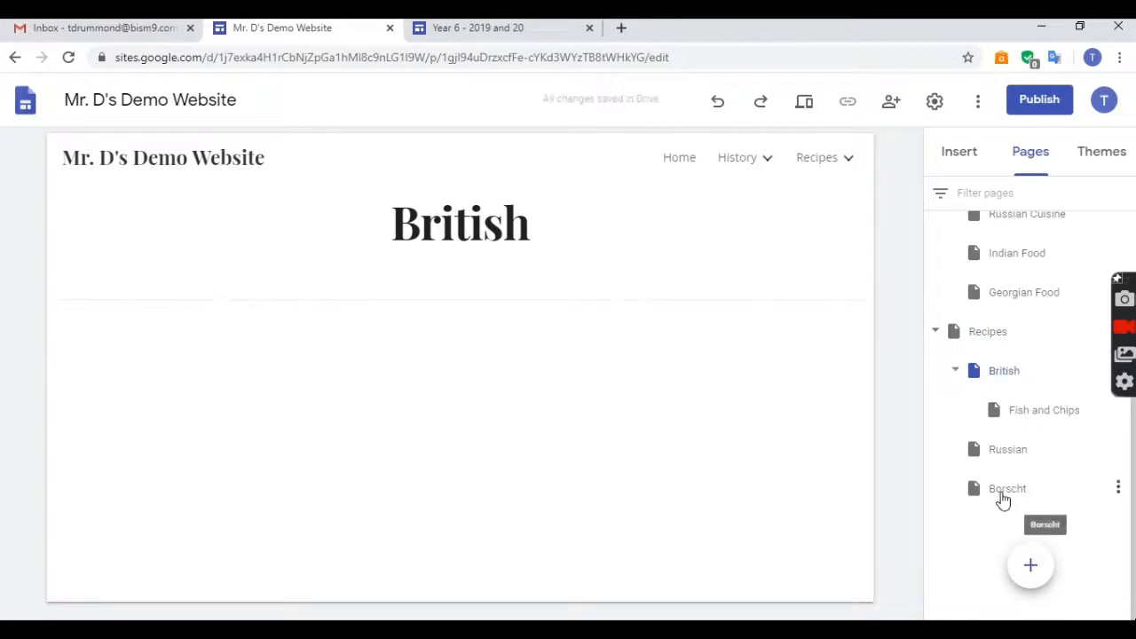
drag(1004, 495, 1029, 455)
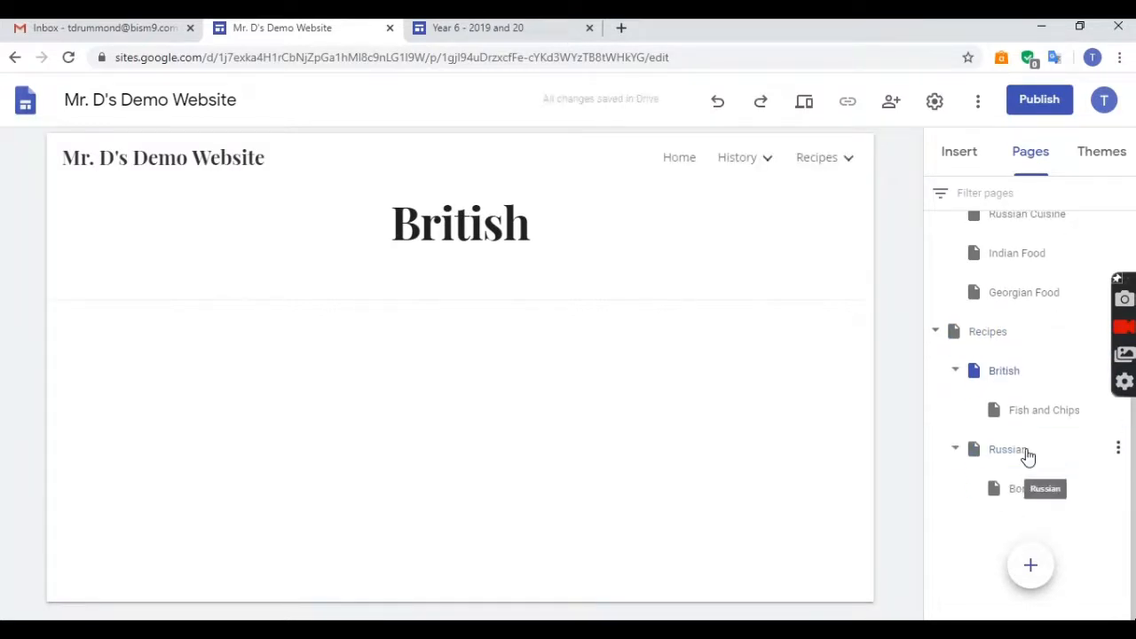
Expand the British entry in the site's Recipes navigation, and review the British Cuisine page down to its history link.
click(848, 157)
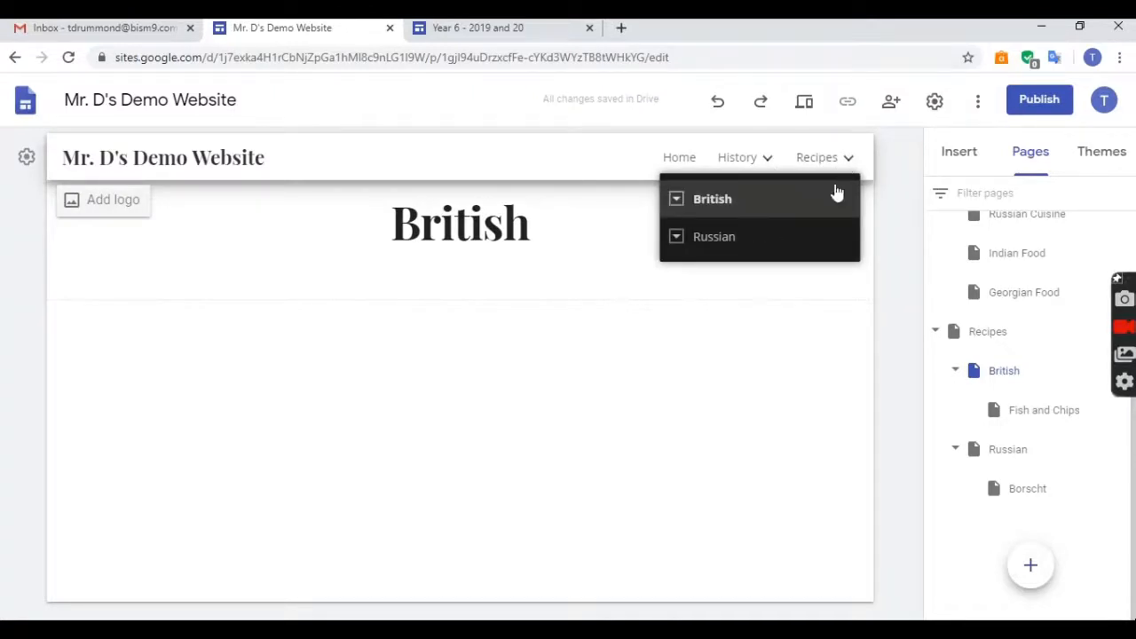
click(675, 200)
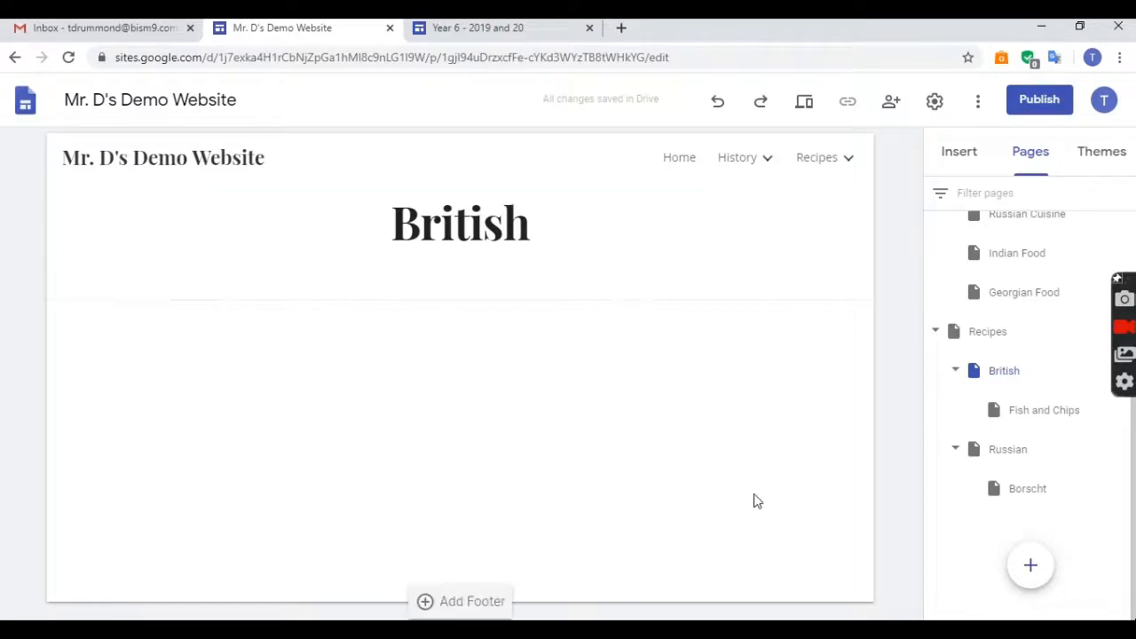
mouse_move(728, 158)
click(732, 199)
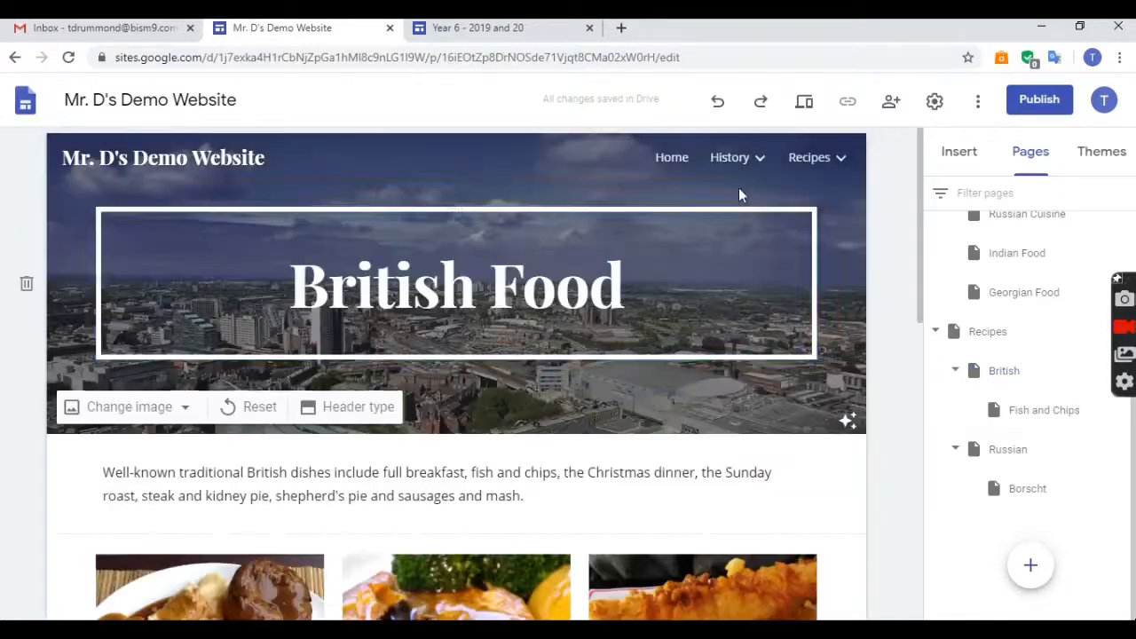
scroll(773, 394, down, 8)
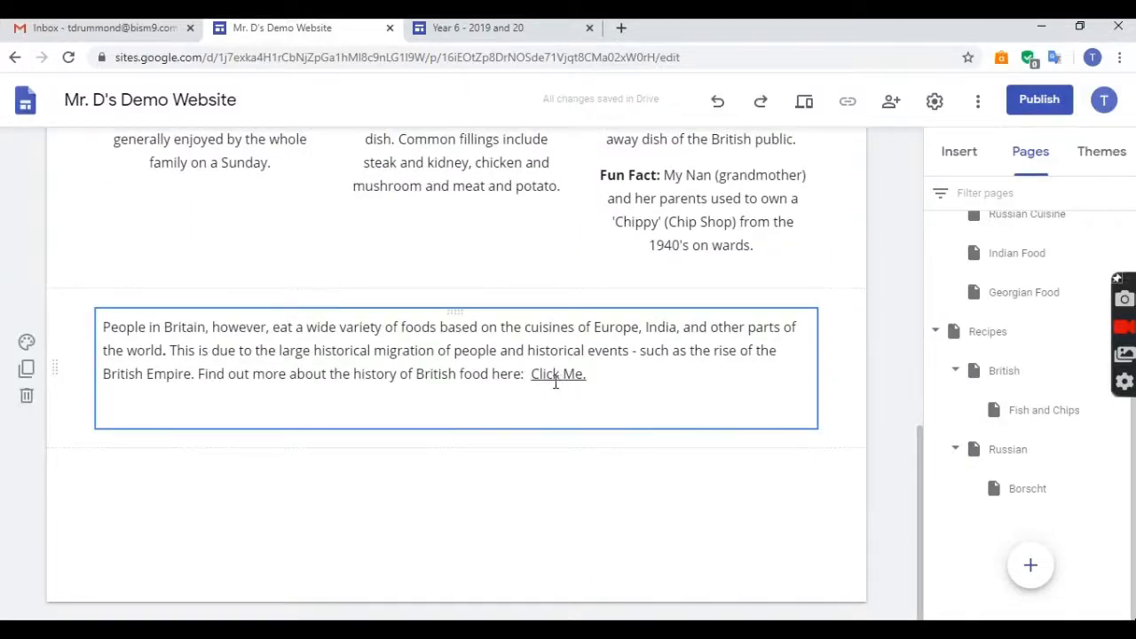
scroll(613, 383, up, 2)
scroll(538, 420, down, 2)
scroll(596, 375, up, 10)
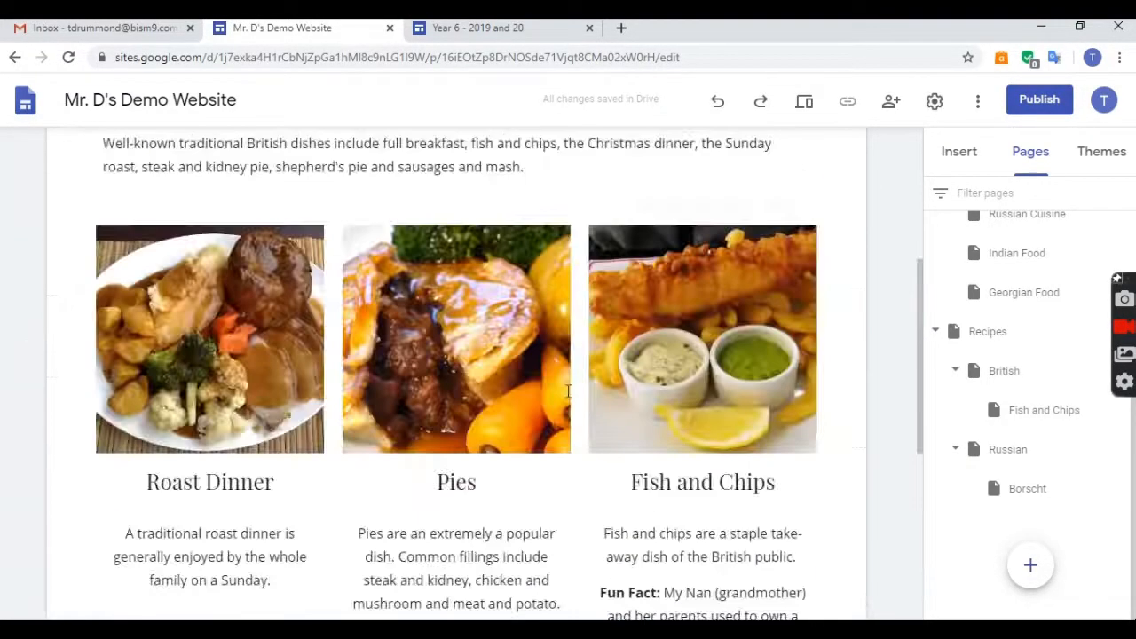
Check the subpages grouped under History and Recipes in the site navigation, expanding the British recipes entry.
mouse_move(736, 160)
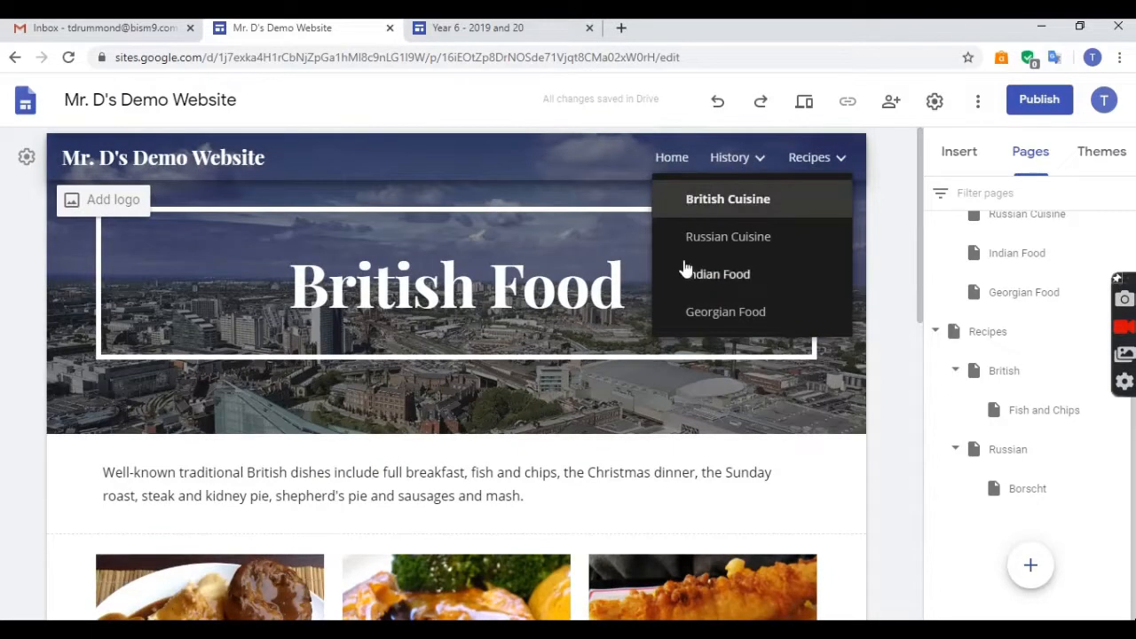
mouse_move(811, 158)
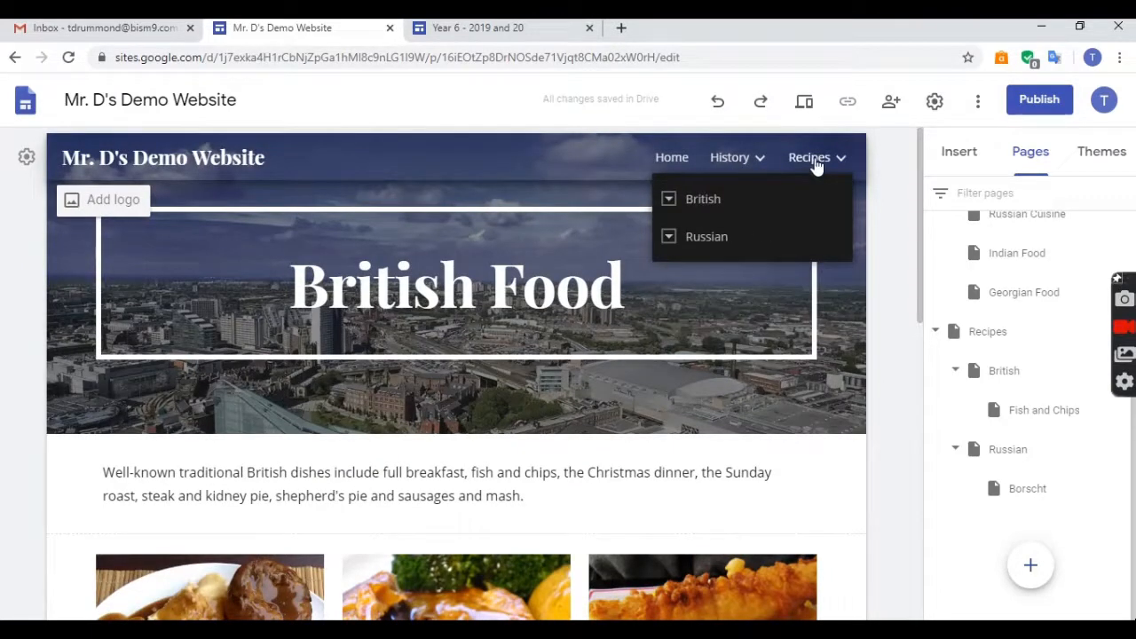
click(673, 198)
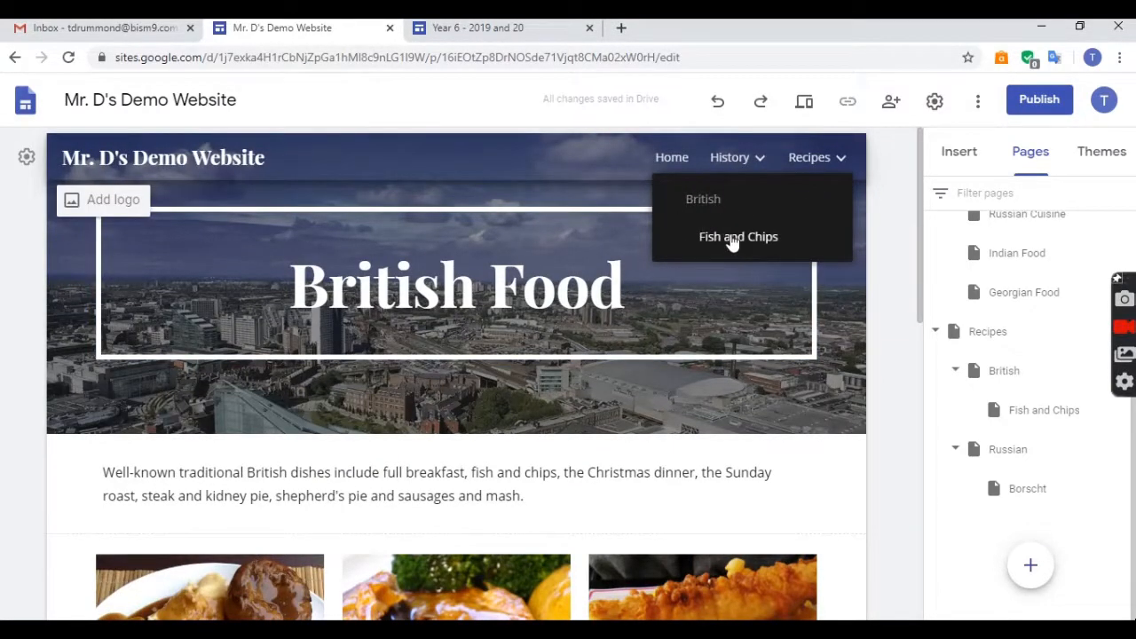
double_click(843, 164)
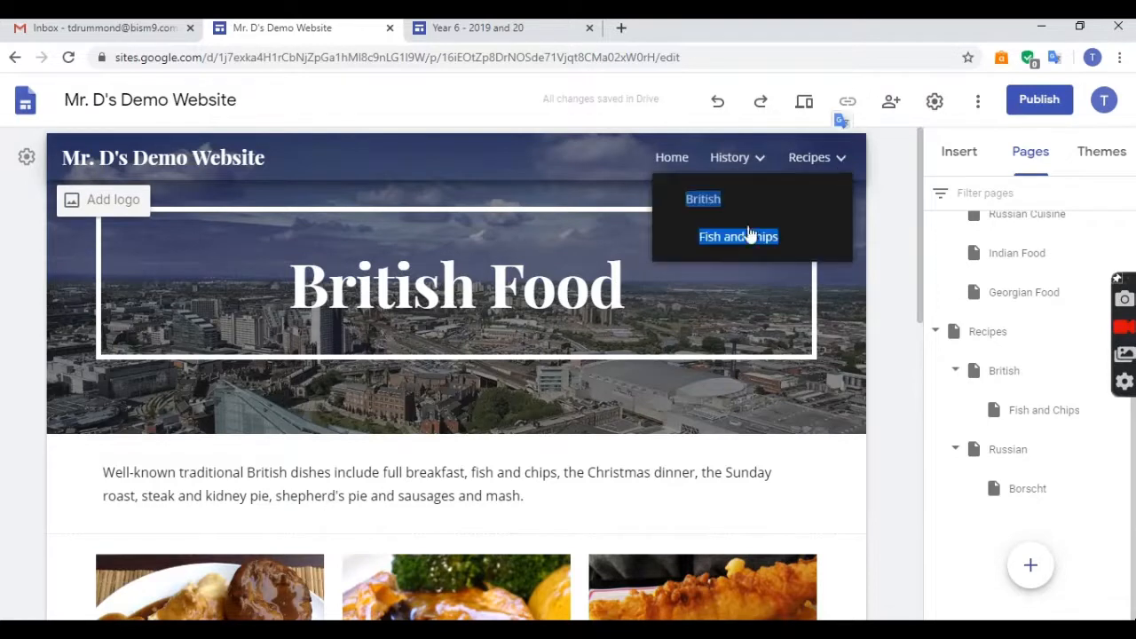
mouse_move(771, 167)
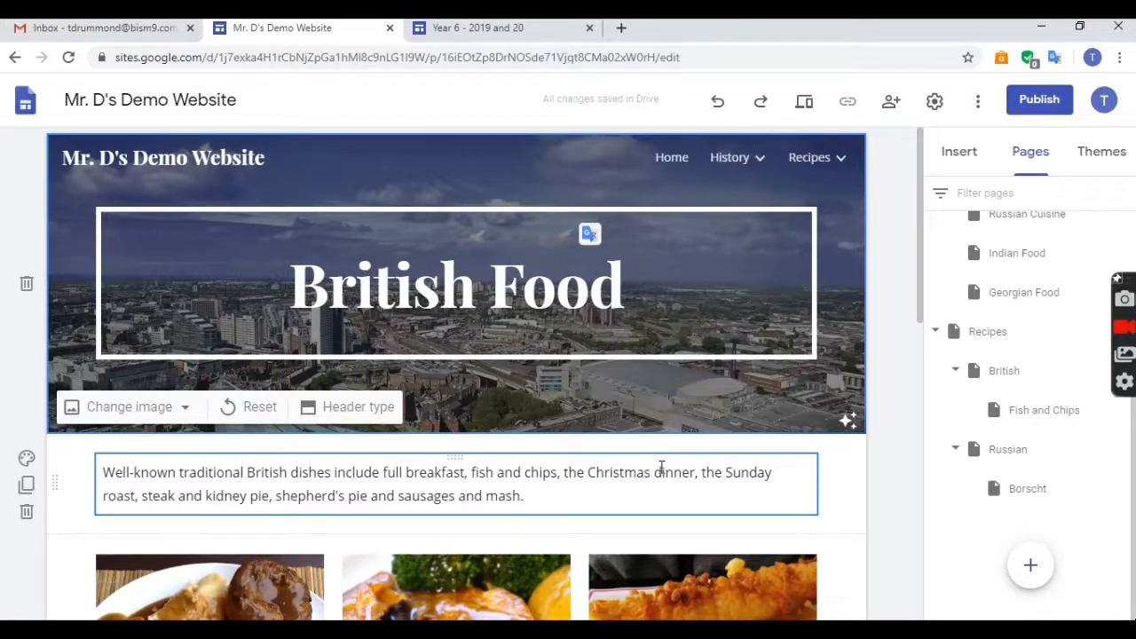
Switch to the SNB Website Design lesson in SMART Notebook and show the page with the marking criteria table.
key(alt+Tab)
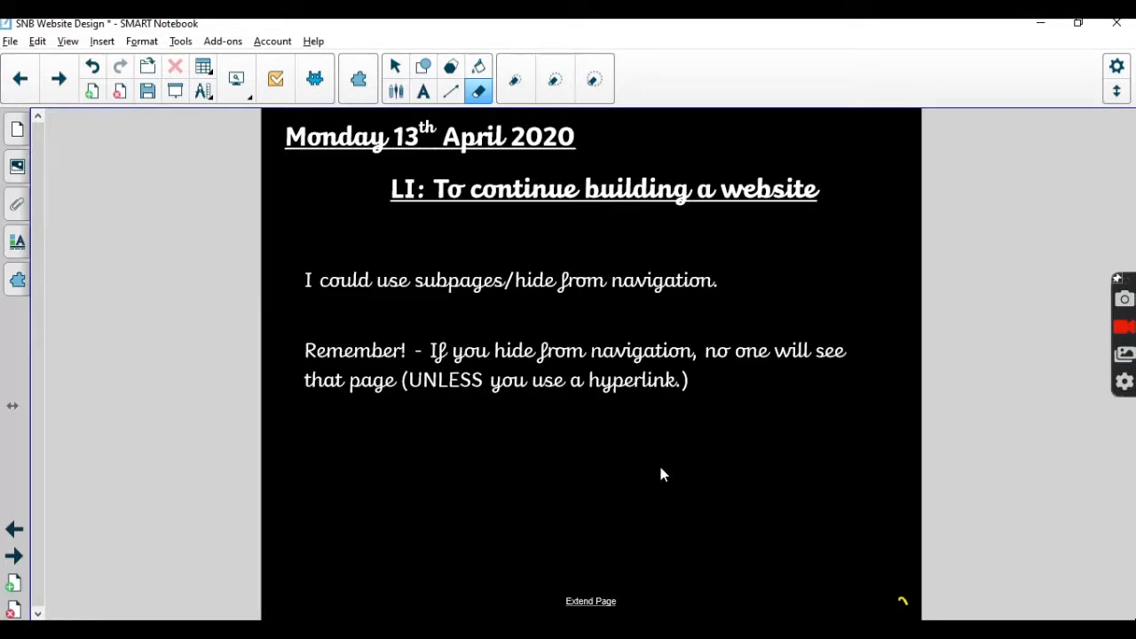
key(Page_Down)
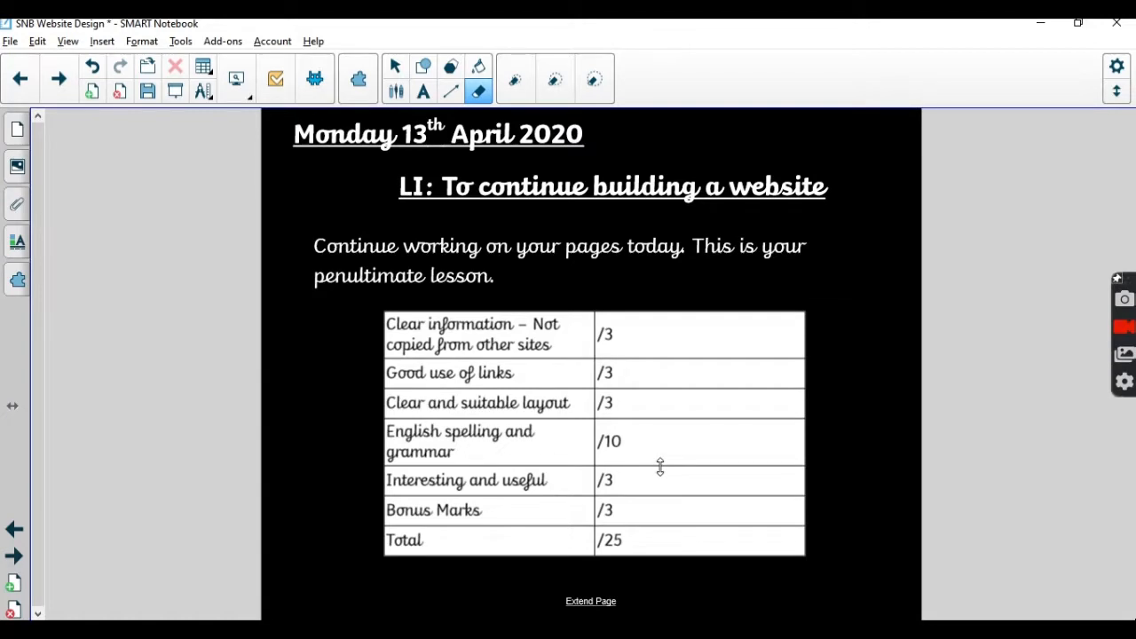